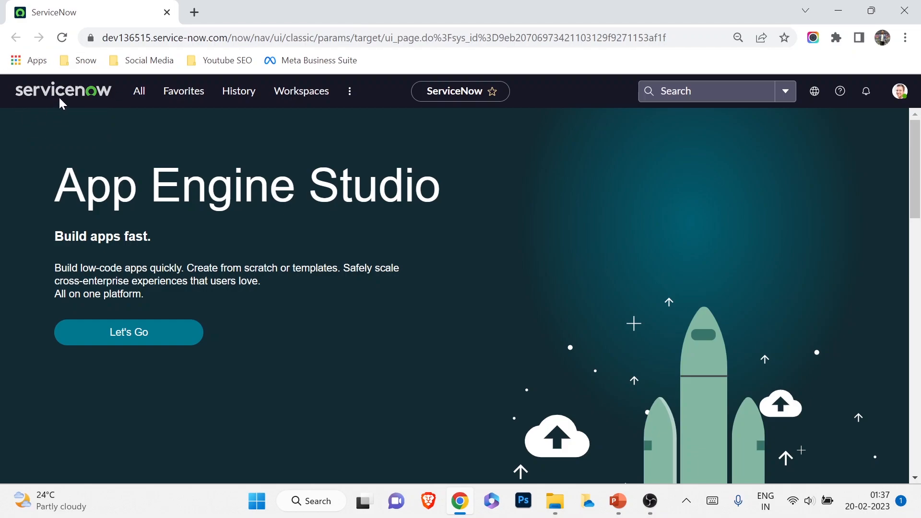
Step: Open the My Company page of the system properties and set the banner text to Techwithpri
{"action": "left_click", "coordinate": [137, 90]}
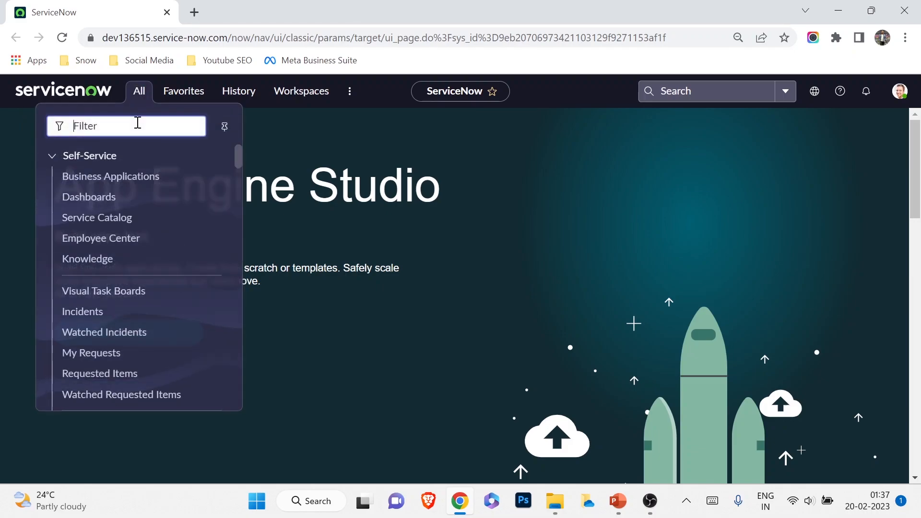
{"action": "type", "text": "my co"}
{"action": "type", "text": ","}
{"action": "key", "text": "BackSpace"}
{"action": "type", "text": "m"}
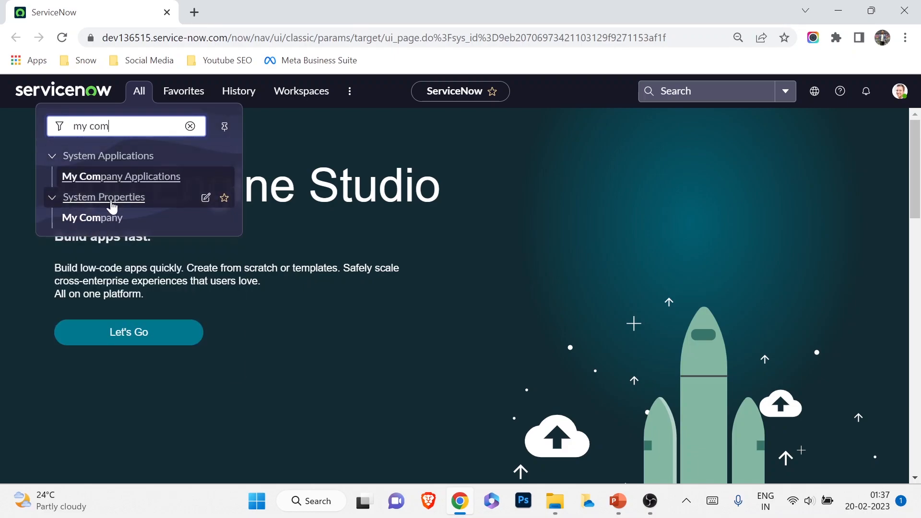
{"action": "left_click", "coordinate": [93, 219]}
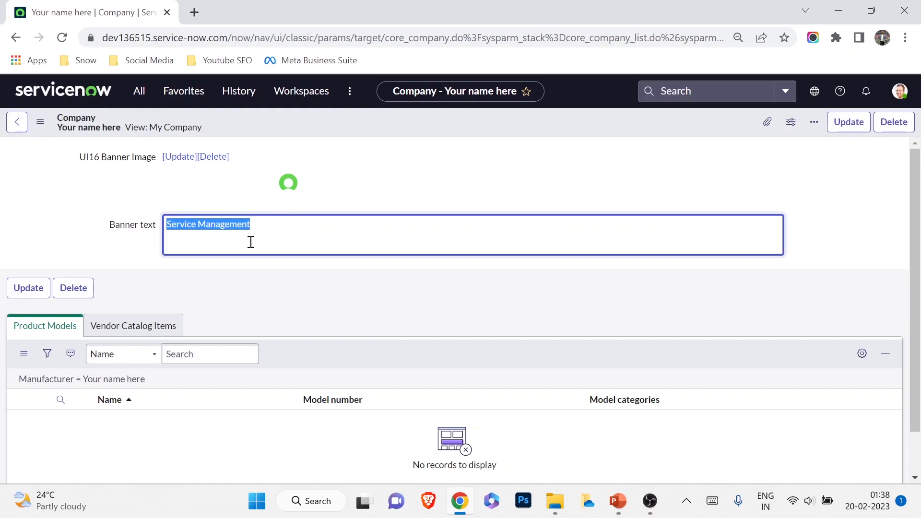
{"action": "type", "text": "Techwithpri"}
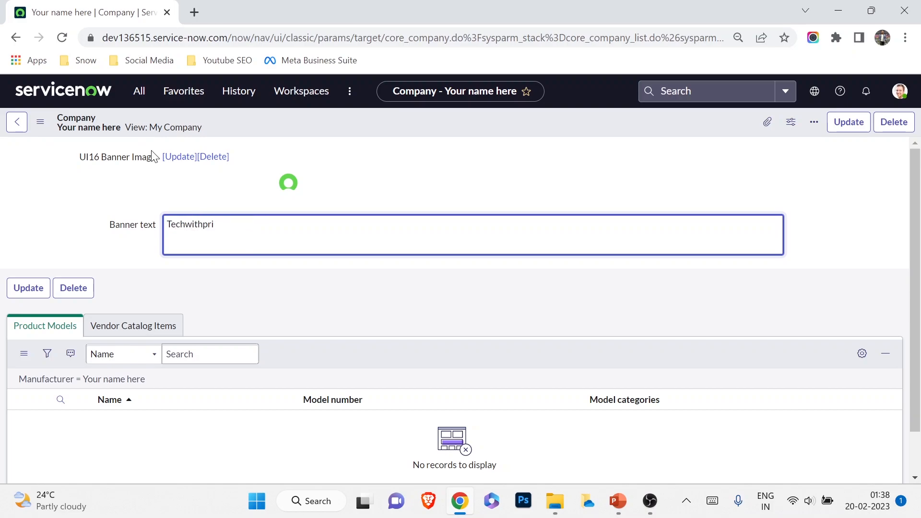
Step: Replace the UI16 banner image with Original.png and save the company record
{"action": "left_click", "coordinate": [181, 158]}
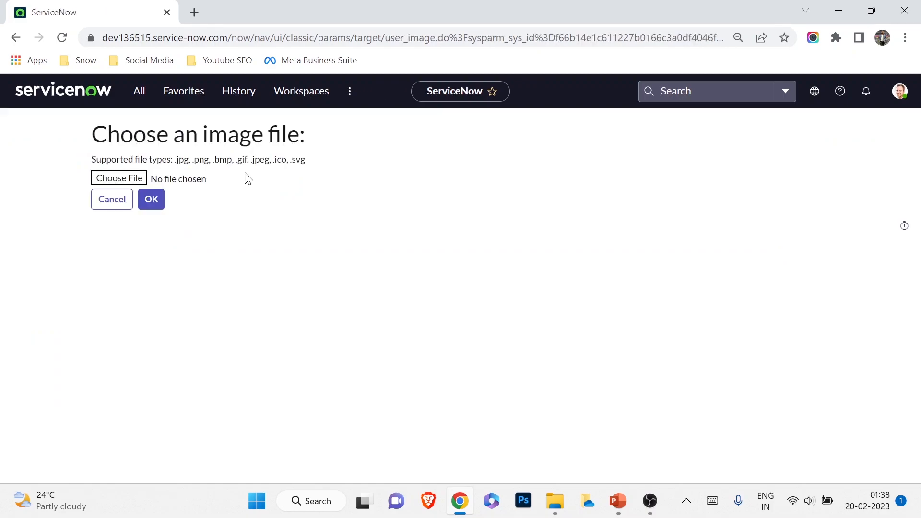
{"action": "left_click", "coordinate": [118, 179]}
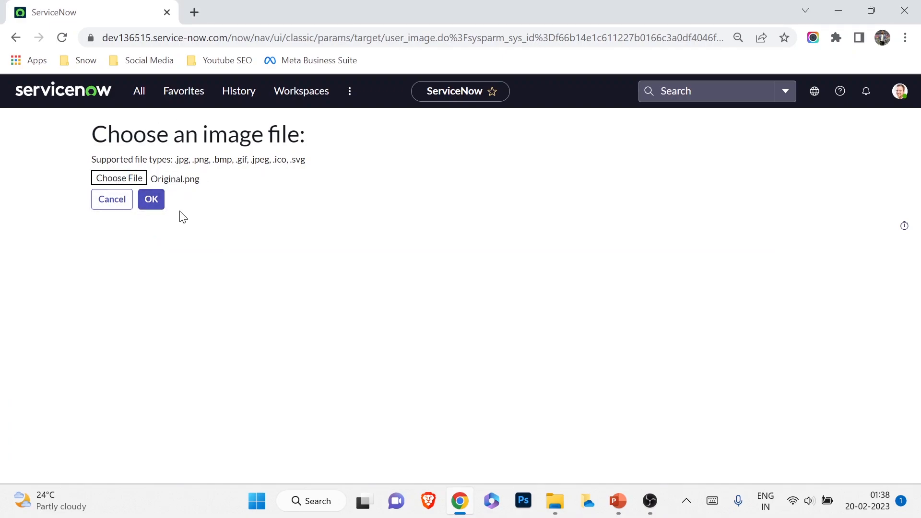
{"action": "left_click", "coordinate": [153, 205]}
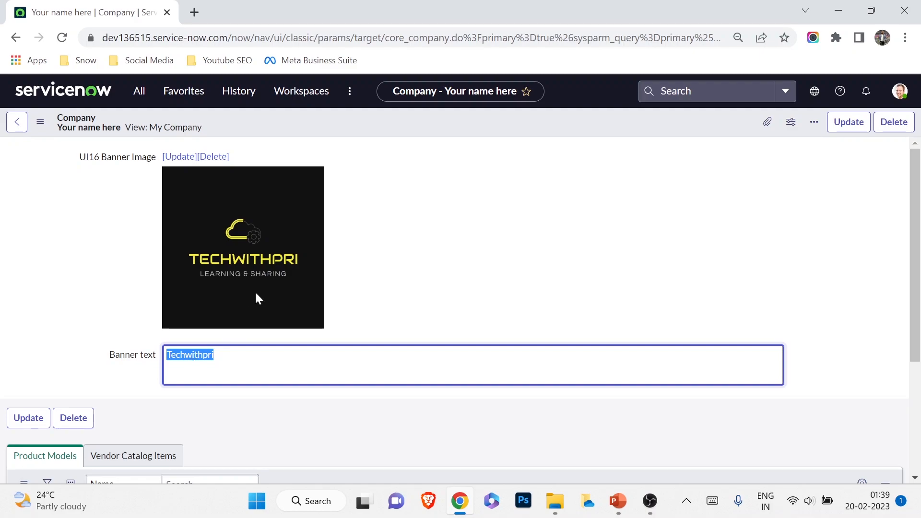
{"action": "scroll", "coordinate": [171, 292], "scroll_direction": "down", "scroll_amount": 3}
{"action": "scroll", "coordinate": [168, 312], "scroll_direction": "up", "scroll_amount": 3}
{"action": "left_click", "coordinate": [858, 130]}
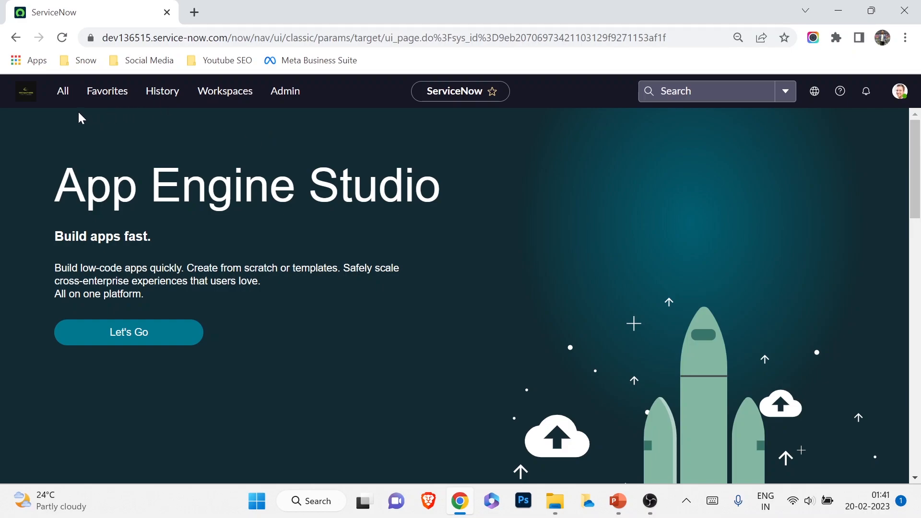
Step: Find the Companies list under Organization, sort it by most recently updated, and open the "Your name here" record
{"action": "left_click", "coordinate": [68, 101]}
{"action": "type", "text": "companie"}
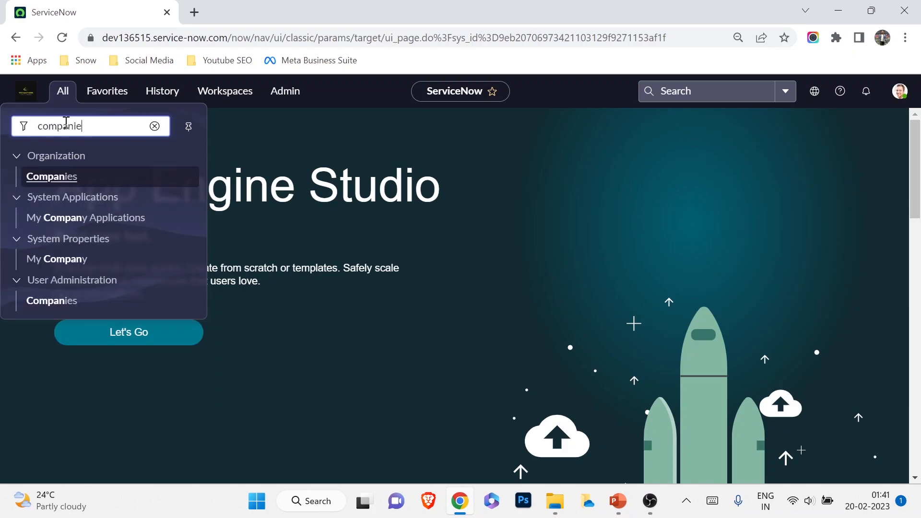
{"action": "type", "text": "s"}
{"action": "left_click", "coordinate": [54, 182]}
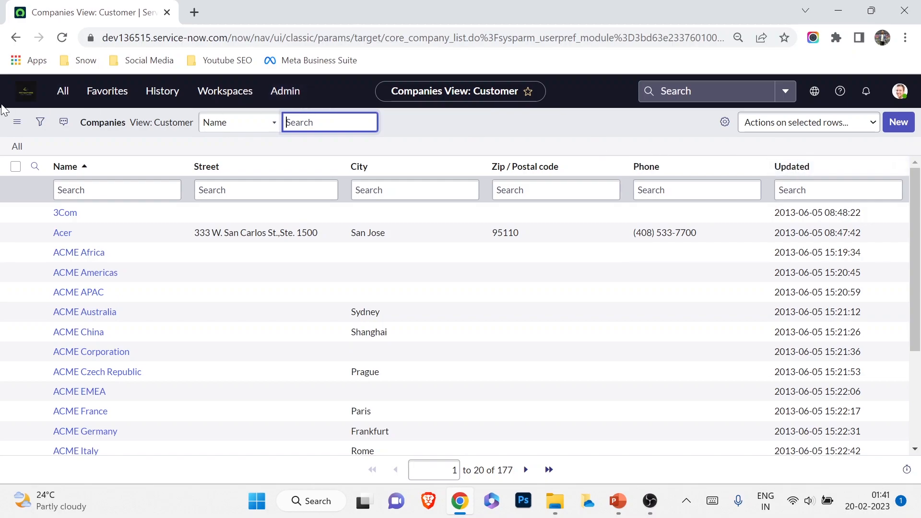
{"action": "left_click", "coordinate": [794, 167]}
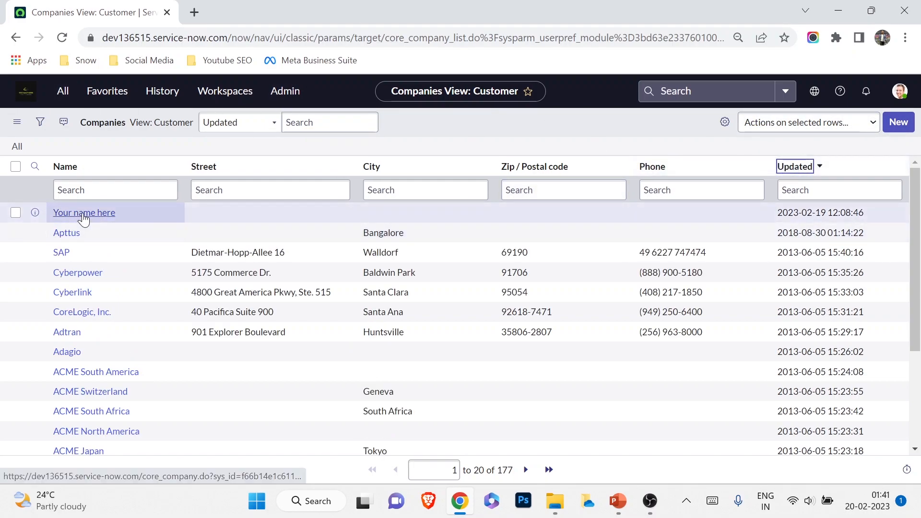
{"action": "left_click", "coordinate": [81, 214]}
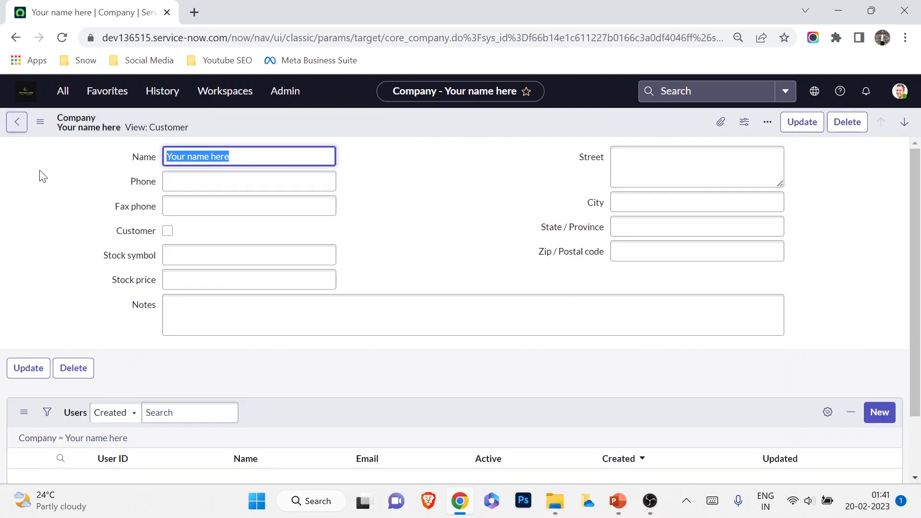
Step: Find the My Company page again and update its record to get to the Companies list
{"action": "left_click", "coordinate": [63, 91]}
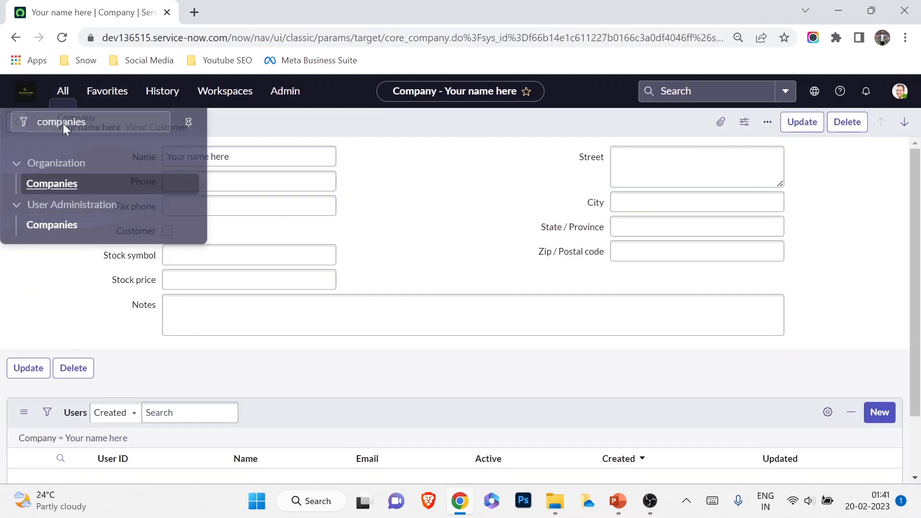
{"action": "double_click", "coordinate": [65, 126]}
{"action": "type", "text": "m"}
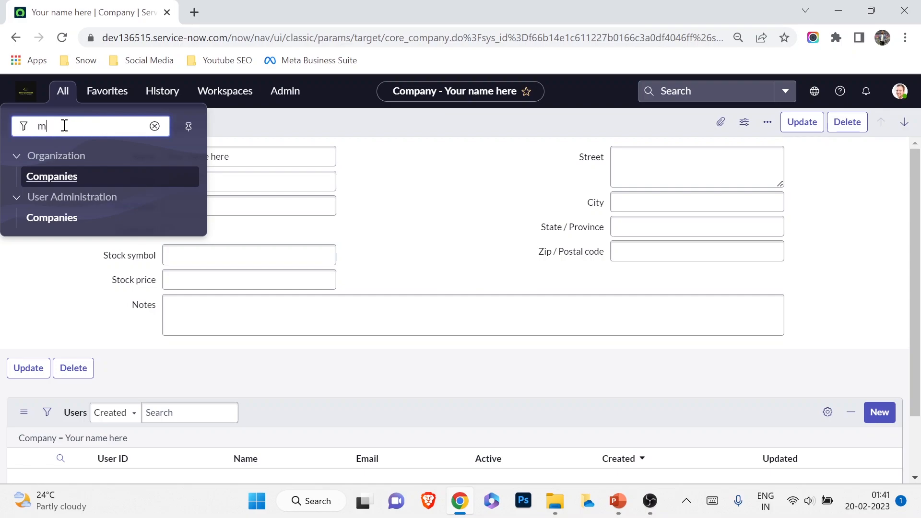
{"action": "type", "text": "y company"}
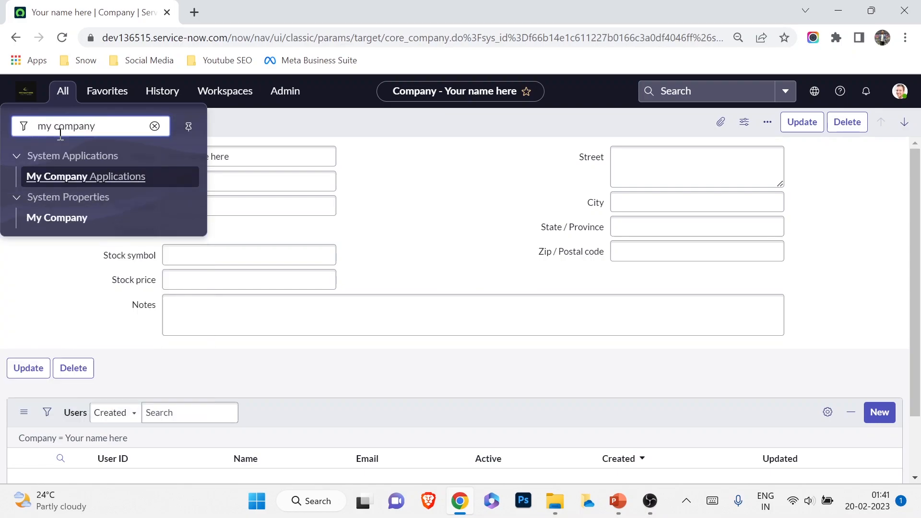
{"action": "left_click", "coordinate": [31, 219]}
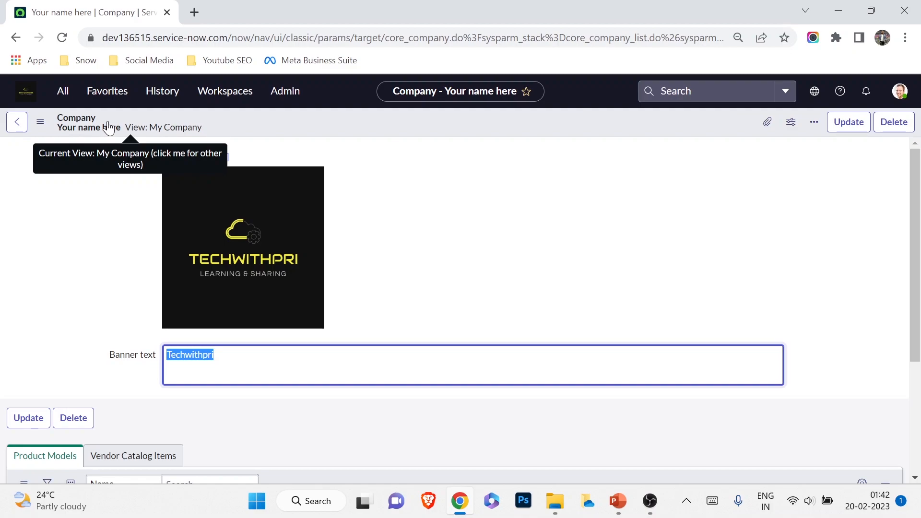
{"action": "left_click", "coordinate": [848, 122]}
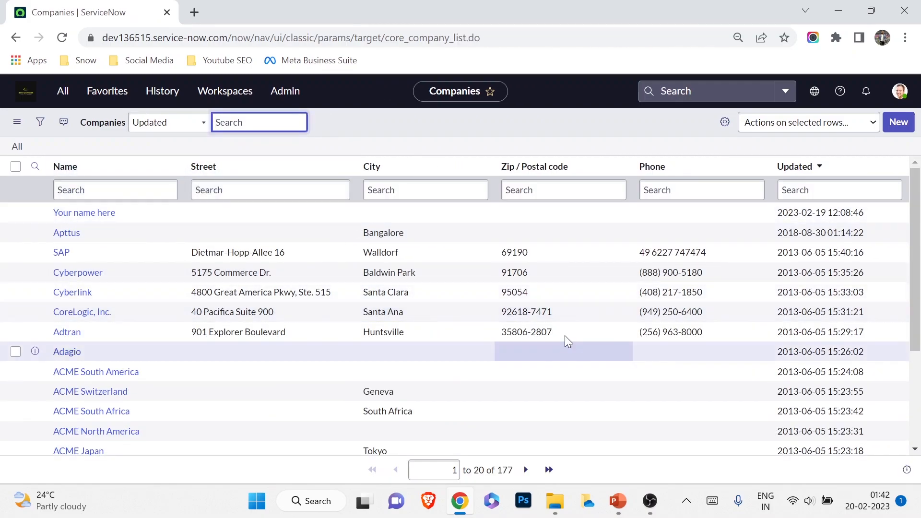
Step: Rename the "Your name here" company to Techwithpri and save the record
{"action": "left_click", "coordinate": [99, 213]}
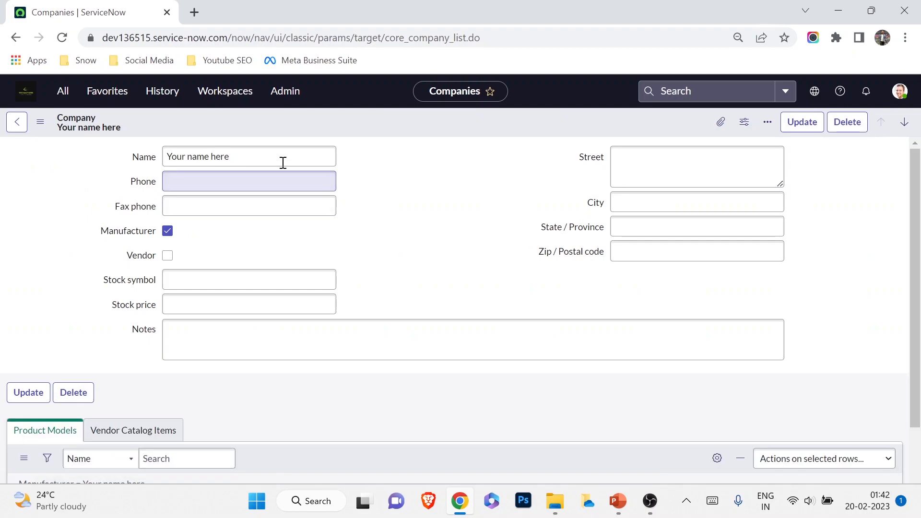
{"action": "double_click", "coordinate": [283, 162]}
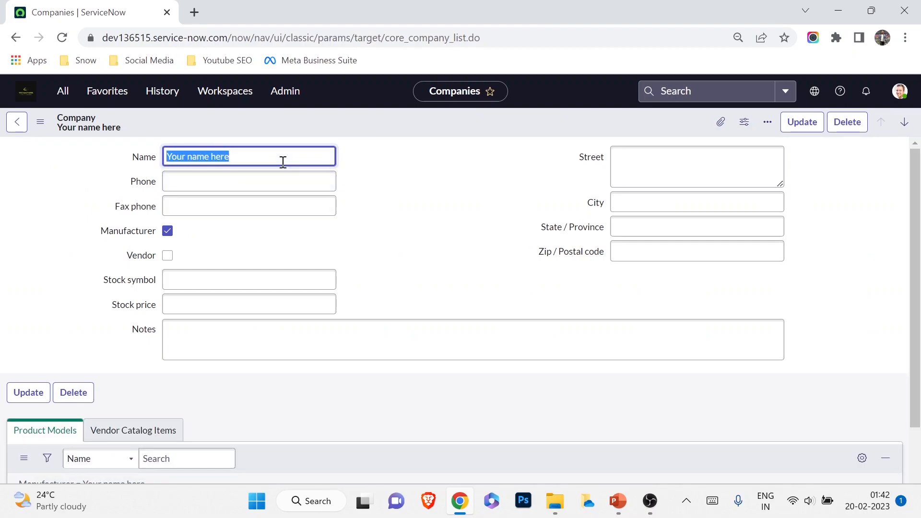
{"action": "key", "text": "ctrl+a"}
{"action": "type", "text": "Techwithpri"}
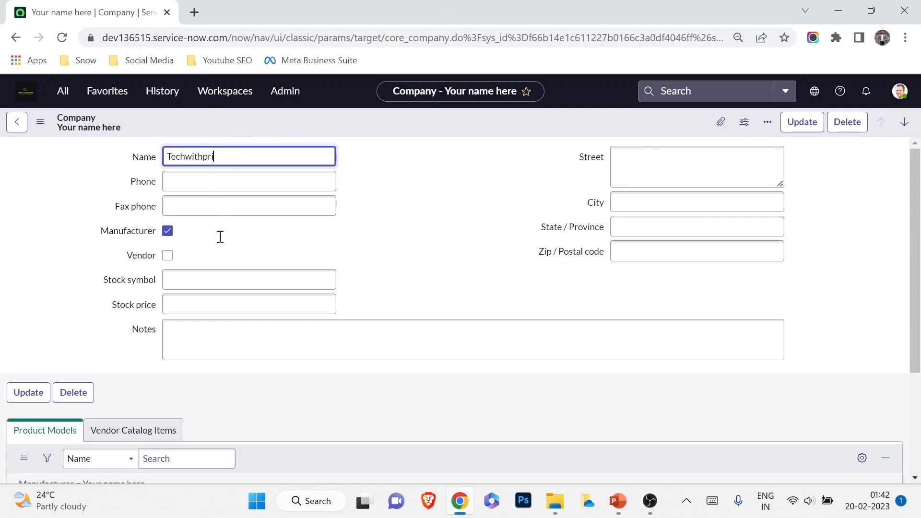
{"action": "scroll", "coordinate": [392, 311], "scroll_direction": "down", "scroll_amount": 3}
{"action": "scroll", "coordinate": [541, 334], "scroll_direction": "up", "scroll_amount": 3}
{"action": "left_click", "coordinate": [810, 124]}
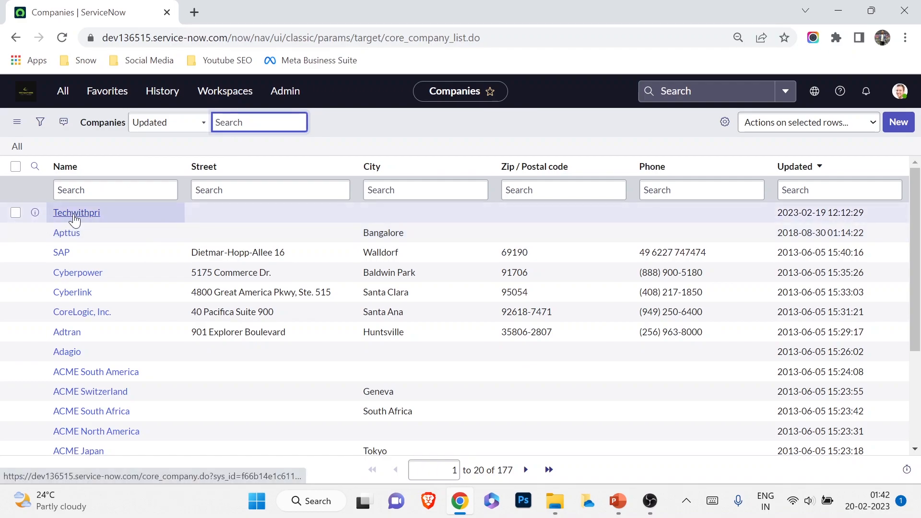
Step: Review the banner image and banner text on the My Company page, and return to the home page
{"action": "left_click", "coordinate": [64, 90]}
{"action": "type", "text": "my company"}
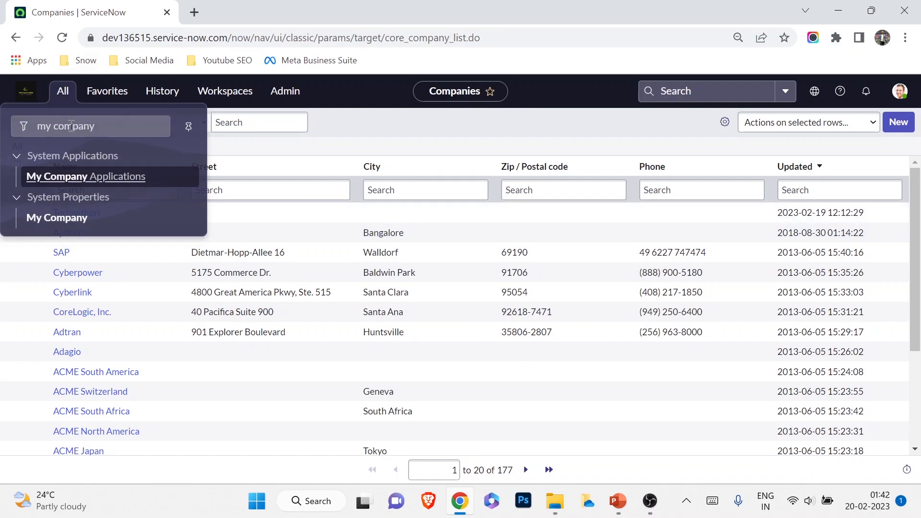
{"action": "left_click", "coordinate": [67, 222]}
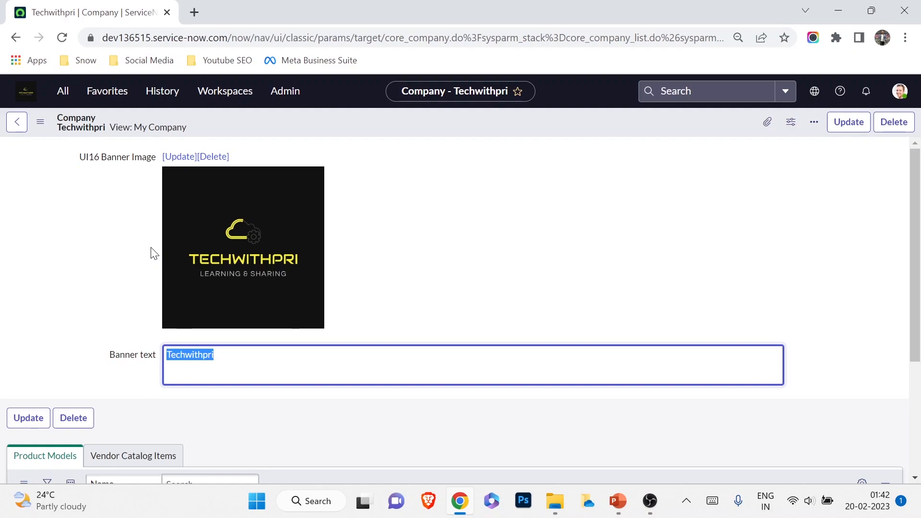
{"action": "left_click", "coordinate": [493, 177]}
{"action": "left_click", "coordinate": [223, 355]}
{"action": "scroll", "coordinate": [91, 278], "scroll_direction": "down", "scroll_amount": 1}
{"action": "scroll", "coordinate": [252, 355], "scroll_direction": "up", "scroll_amount": 1}
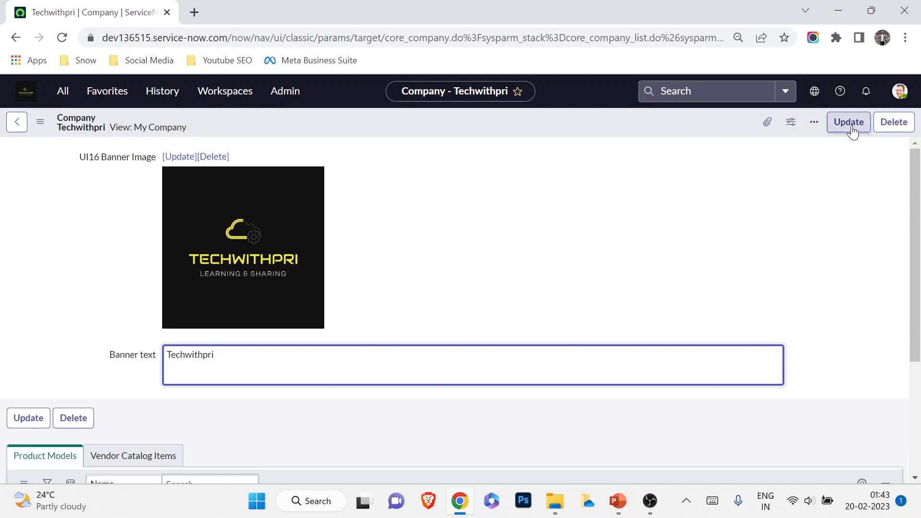
{"action": "left_click", "coordinate": [24, 93]}
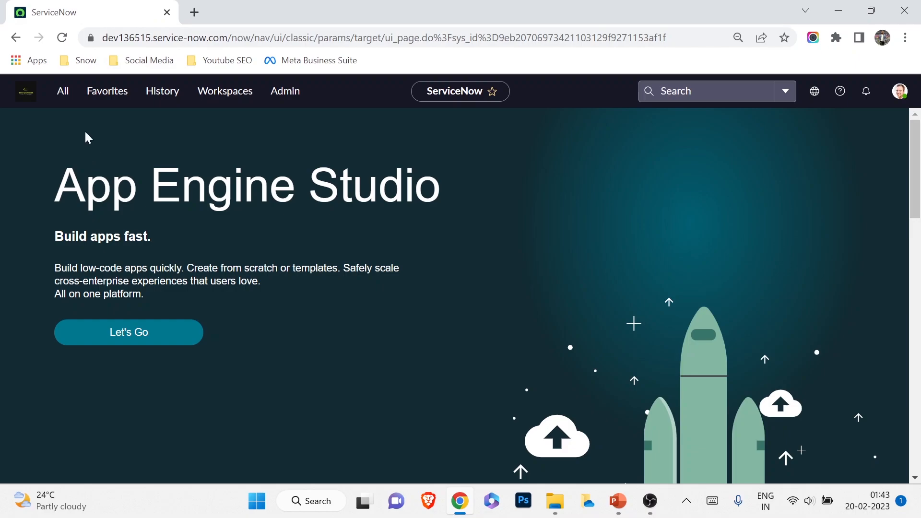
Step: Open the System Properties table with sys_properties.list and look through the recently updated properties
{"action": "left_click", "coordinate": [64, 99]}
{"action": "triple_click", "coordinate": [104, 128]}
{"action": "key", "text": "BackSpace"}
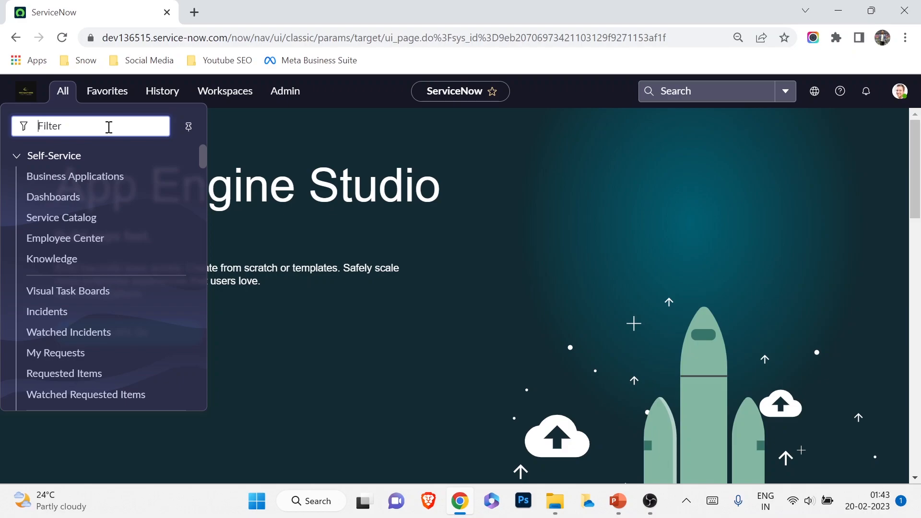
{"action": "type", "text": "sys_properties.list"}
{"action": "key", "text": "Return"}
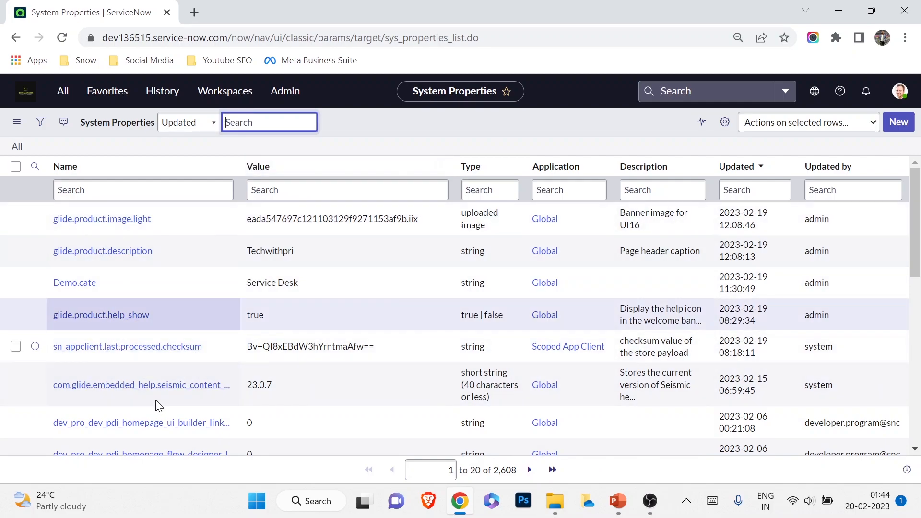
{"action": "scroll", "coordinate": [161, 368], "scroll_direction": "down", "scroll_amount": 2}
{"action": "scroll", "coordinate": [160, 370], "scroll_direction": "up", "scroll_amount": 2}
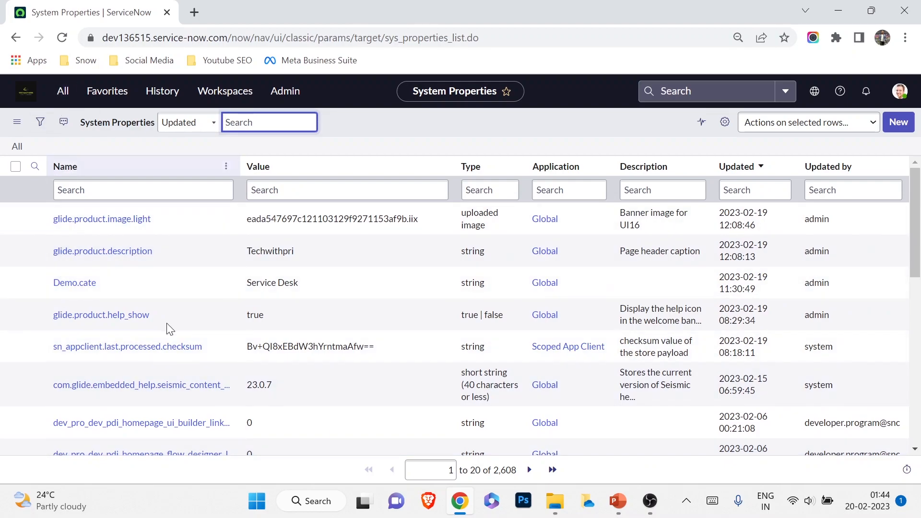
Step: Search the navigator for incident and open Incident Properties under Administration
{"action": "left_click", "coordinate": [63, 91]}
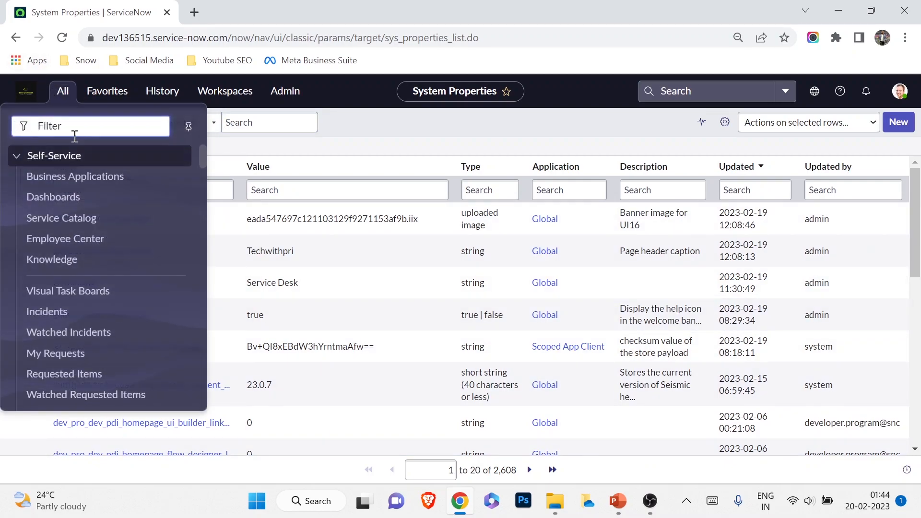
{"action": "type", "text": "i"}
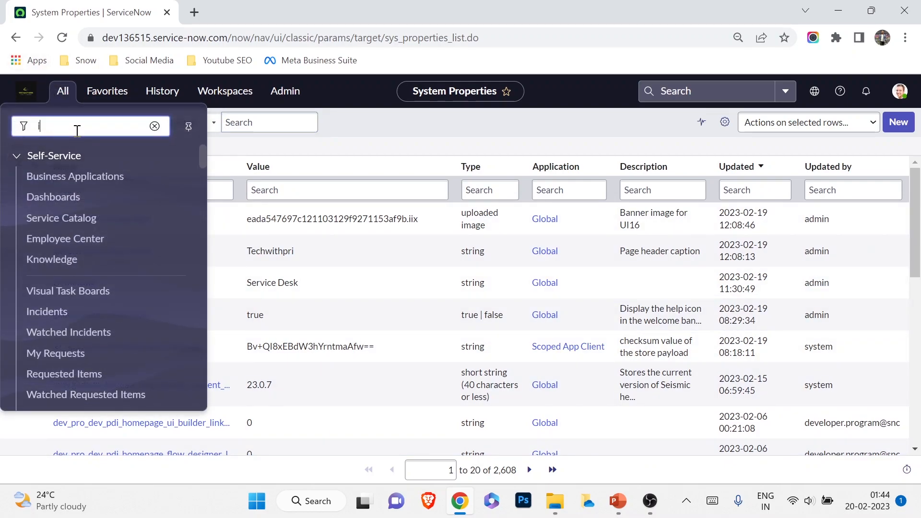
{"action": "type", "text": "ncident"}
{"action": "scroll", "coordinate": [59, 190], "scroll_direction": "down", "scroll_amount": 2}
{"action": "scroll", "coordinate": [59, 191], "scroll_direction": "down", "scroll_amount": 1}
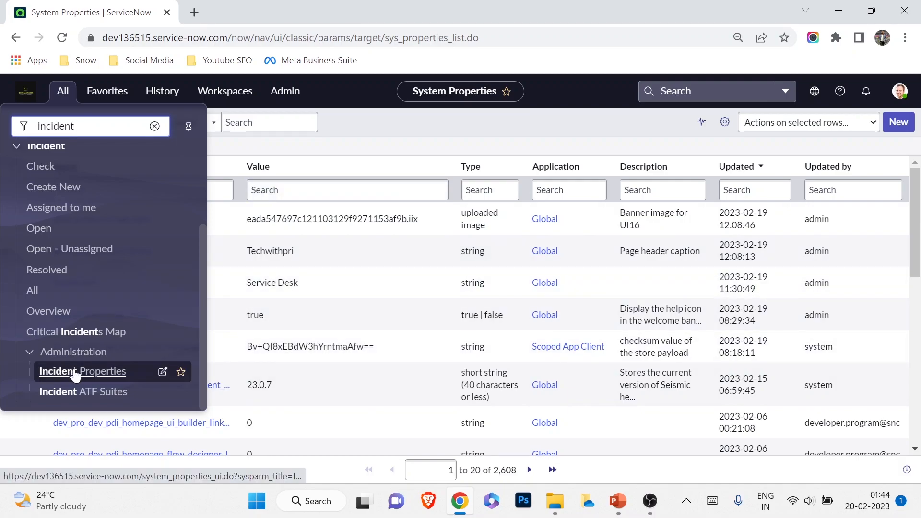
{"action": "left_click", "coordinate": [74, 369]}
{"action": "scroll", "coordinate": [131, 185], "scroll_direction": "up", "scroll_amount": 6}
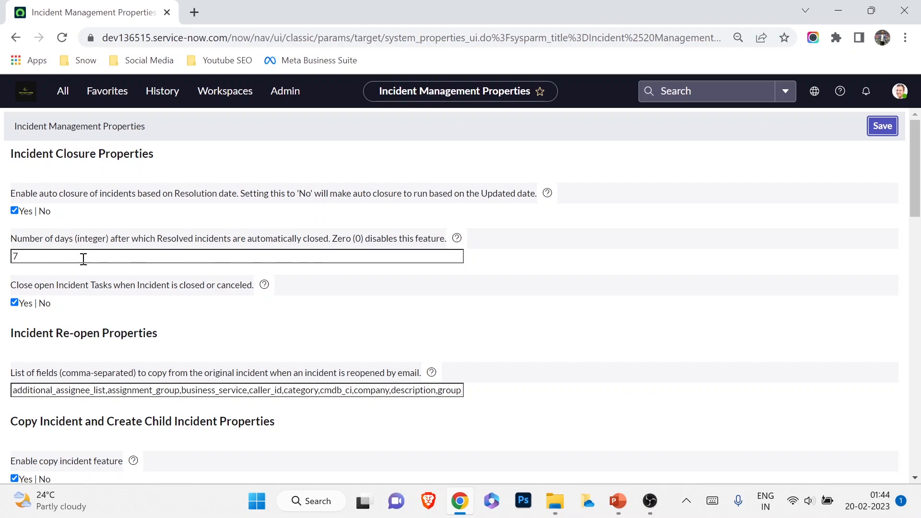
Step: Examine the number of days for automatically closing resolved incidents, its help, and the other incident management properties
{"action": "left_click", "coordinate": [48, 259]}
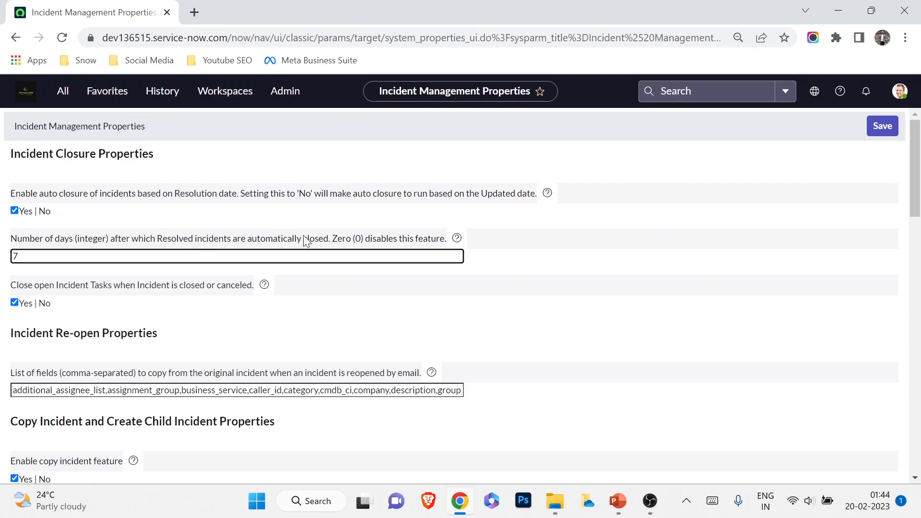
{"action": "left_click", "coordinate": [457, 240]}
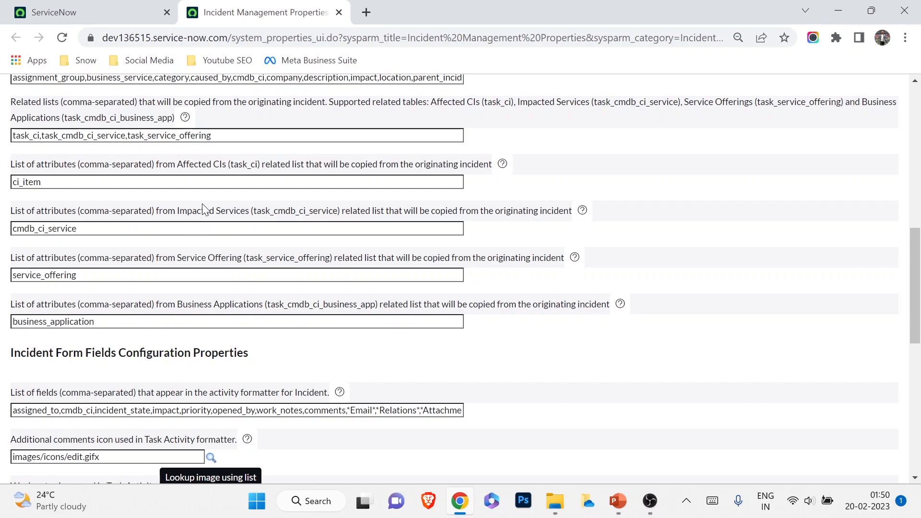
{"action": "scroll", "coordinate": [197, 226], "scroll_direction": "up", "scroll_amount": 7}
{"action": "scroll", "coordinate": [188, 238], "scroll_direction": "up", "scroll_amount": 3}
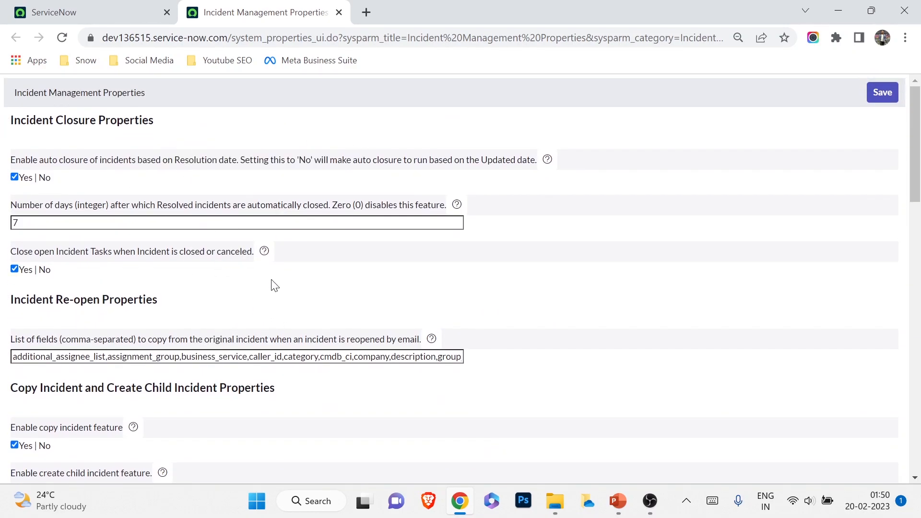
Step: Open the System Properties table from the navigator and filter the property names by *incident
{"action": "left_click", "coordinate": [146, 10]}
{"action": "left_click", "coordinate": [58, 99]}
{"action": "type", "text": "sys_pr"}
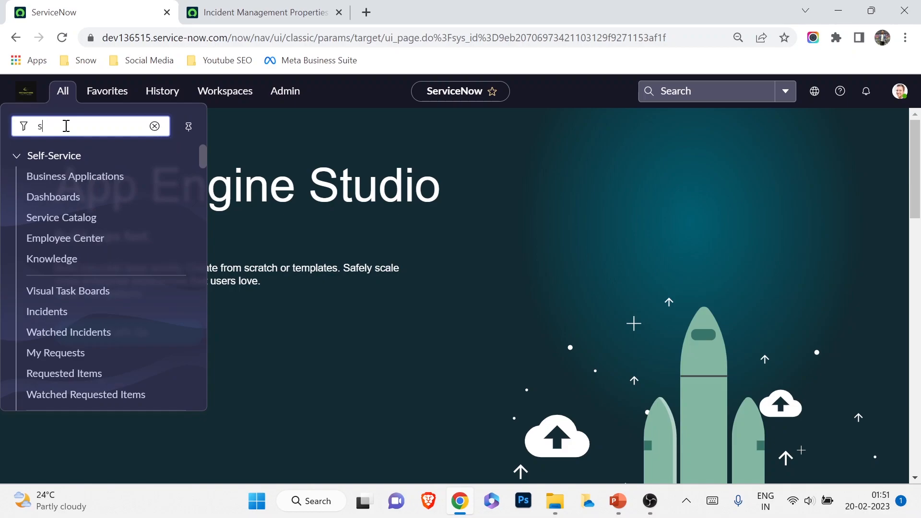
{"action": "type", "text": "ope"}
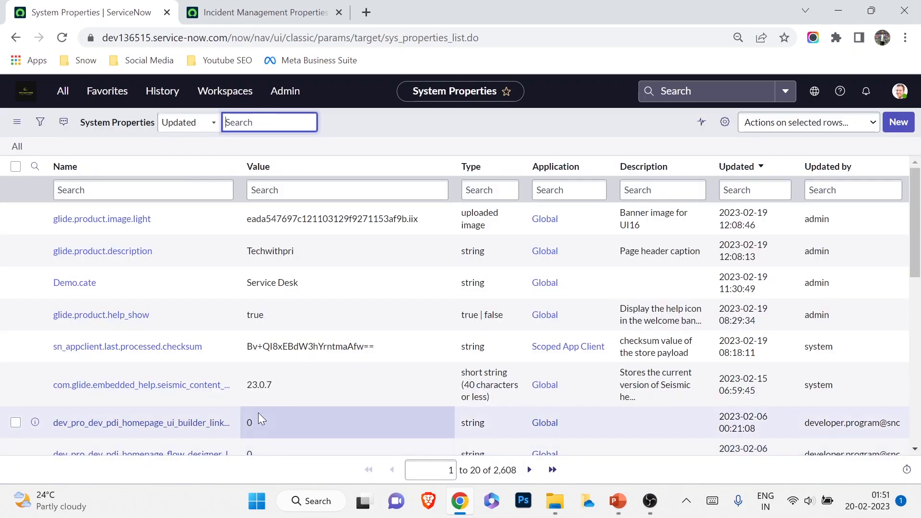
{"action": "left_click", "coordinate": [112, 194]}
{"action": "type", "text": "*"}
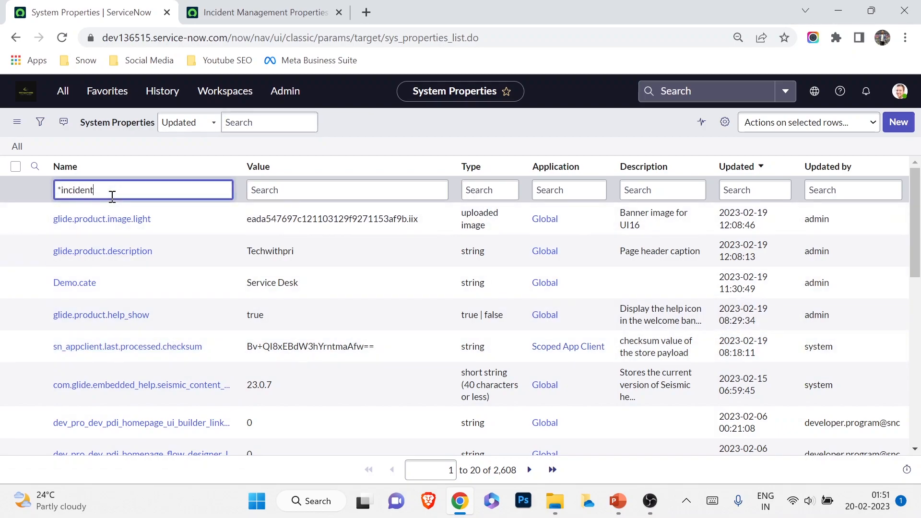
{"action": "key", "text": "Return"}
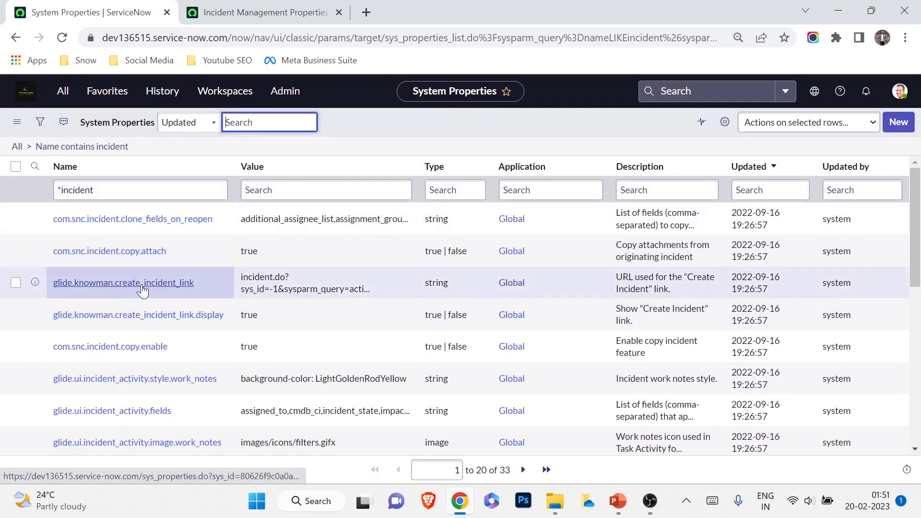
{"action": "scroll", "coordinate": [142, 291], "scroll_direction": "down", "scroll_amount": 2}
Step: Check the property name behind the auto-close days setting, filter System Properties by *glide.ui.auto and open the glide.ui.autoclose.time record
{"action": "key", "text": "ctrl+Tab"}
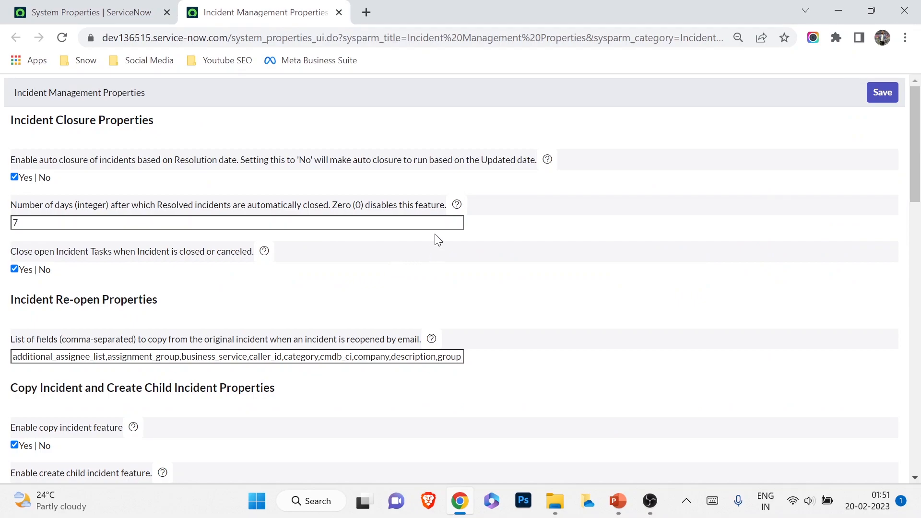
{"action": "mouse_move", "coordinate": [457, 213]}
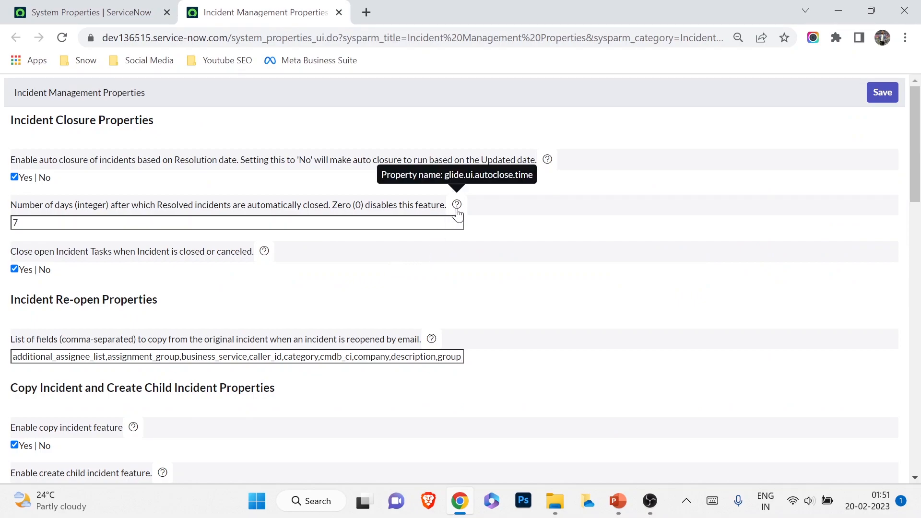
{"action": "left_click", "coordinate": [113, 11]}
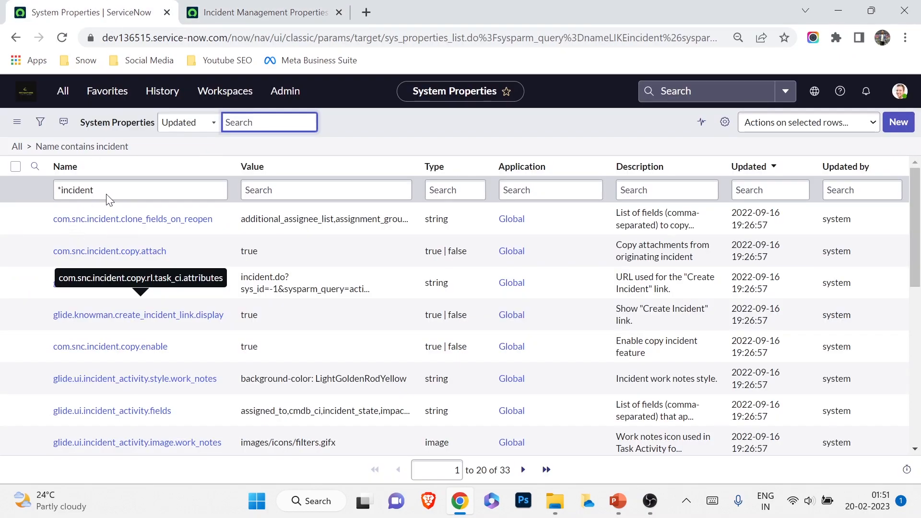
{"action": "double_click", "coordinate": [90, 190]}
{"action": "type", "text": "glide.ui"}
{"action": "key", "text": "Return"}
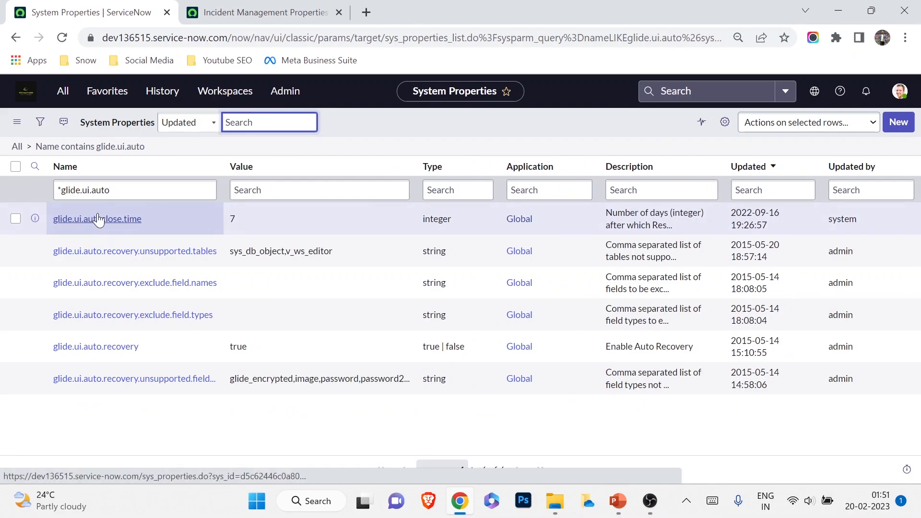
{"action": "left_click", "coordinate": [99, 219]}
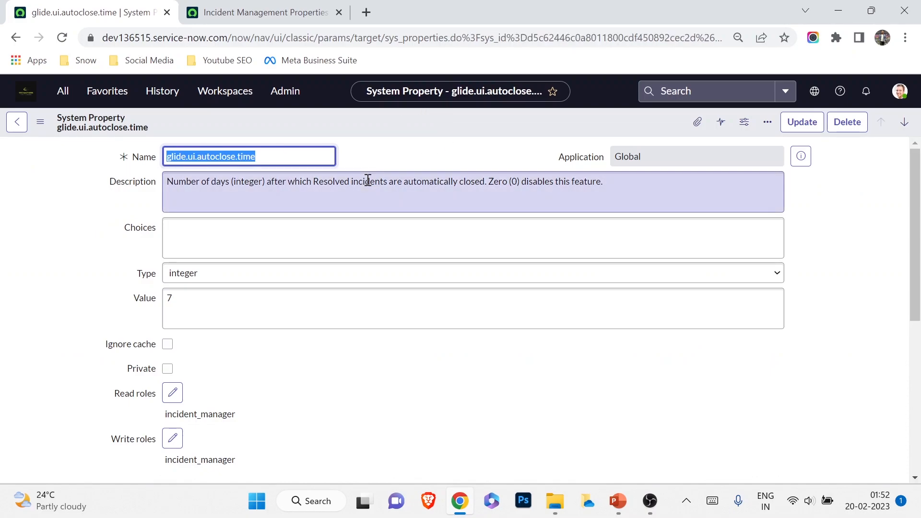
Step: Compare the description of glide.ui.autoclose.time with the number-of-days setting and the other entries on the Incident Management Properties page
{"action": "triple_click", "coordinate": [175, 187]}
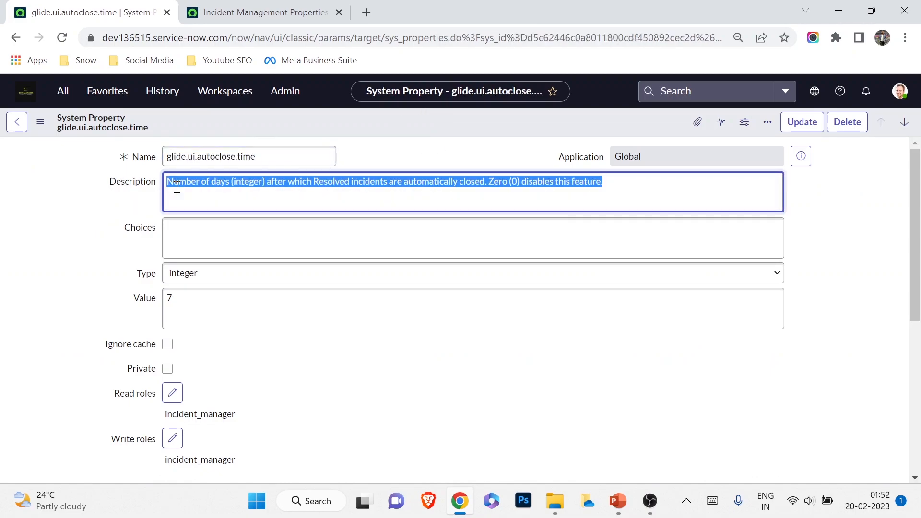
{"action": "key", "text": "ctrl+Tab"}
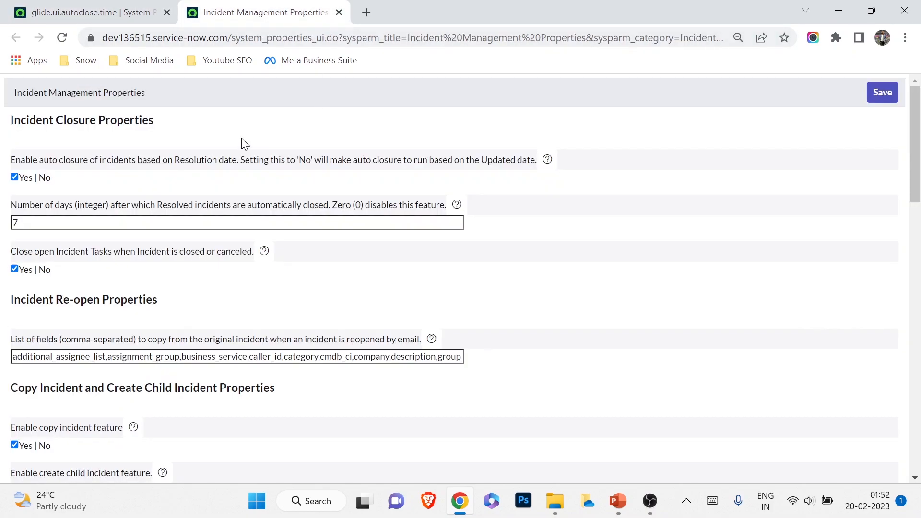
{"action": "left_click_drag", "start_coordinate": [40, 205], "coordinate": [337, 200]}
{"action": "key", "text": "ctrl+Tab"}
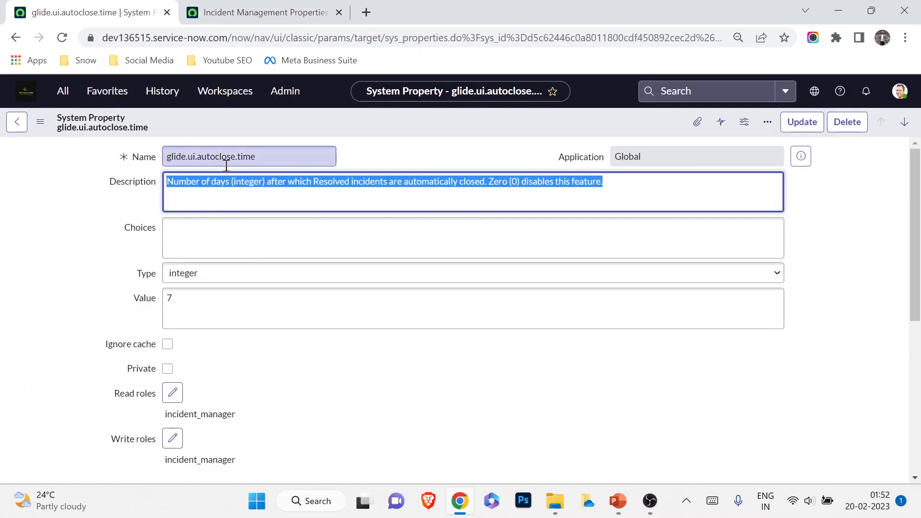
{"action": "left_click", "coordinate": [235, 7]}
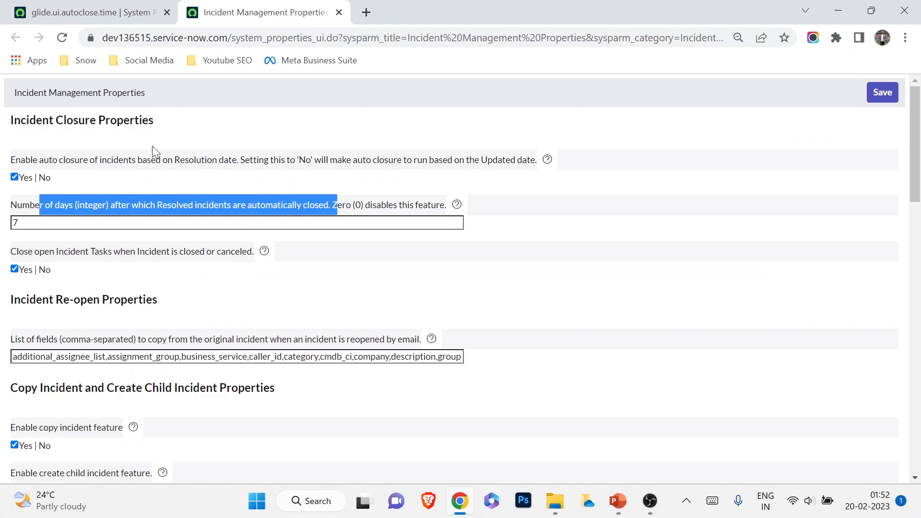
{"action": "left_click", "coordinate": [129, 9]}
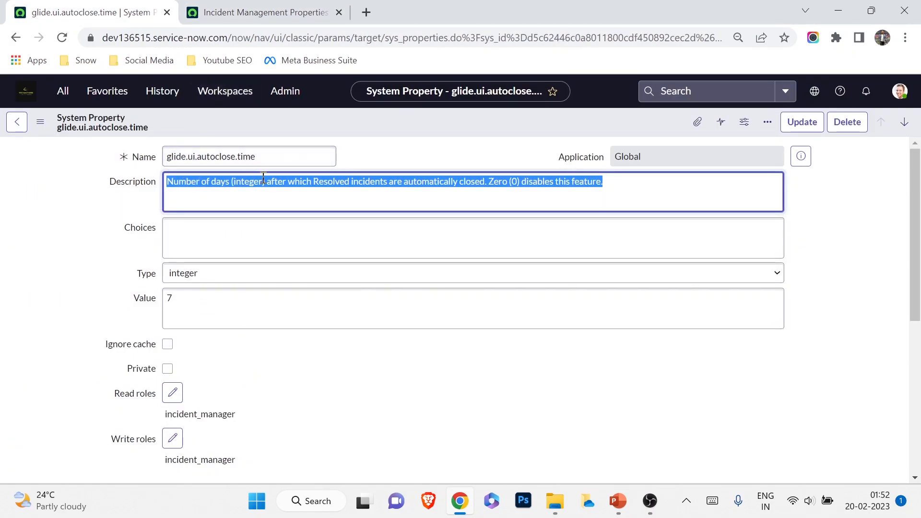
{"action": "left_click", "coordinate": [307, 9]}
{"action": "scroll", "coordinate": [302, 378], "scroll_direction": "down", "scroll_amount": 11}
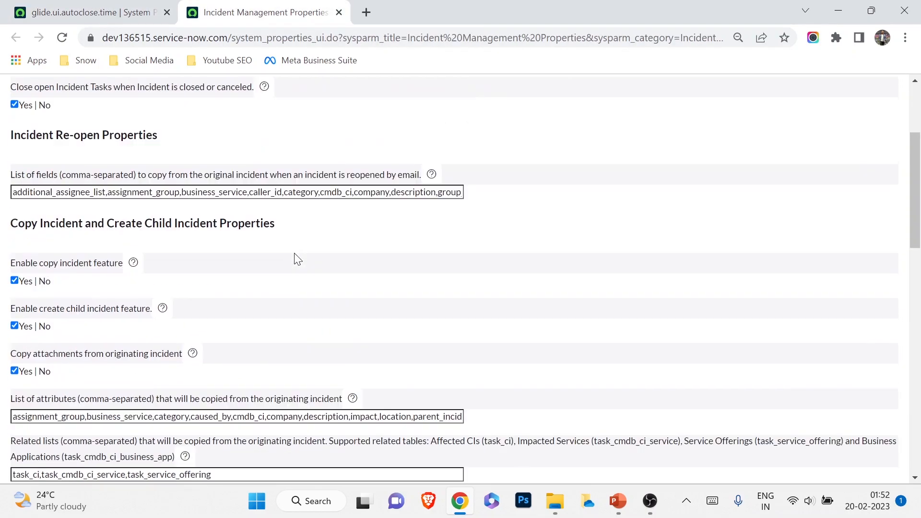
{"action": "scroll", "coordinate": [281, 391], "scroll_direction": "up", "scroll_amount": 11}
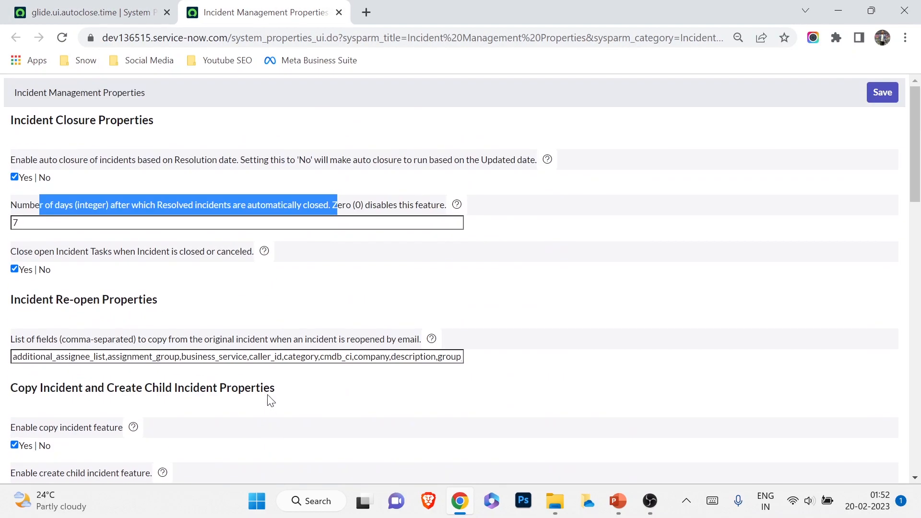
{"action": "left_click", "coordinate": [76, 10]}
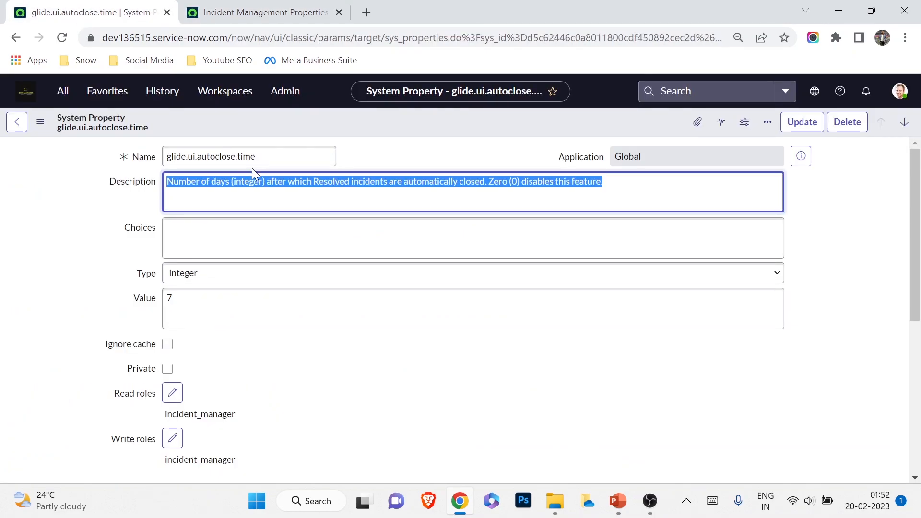
Step: Search the navigator for categories, open System Properties > Categories in a new browser tab and look through the list
{"action": "left_click", "coordinate": [57, 93]}
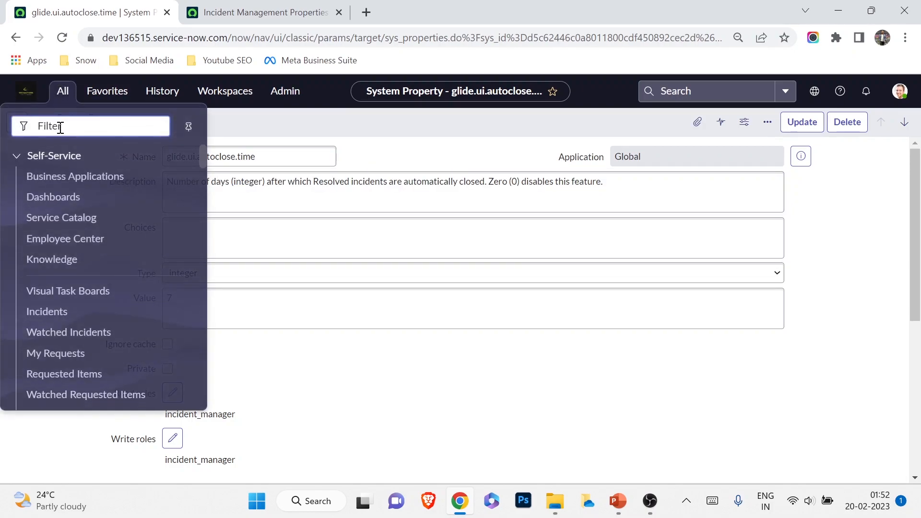
{"action": "type", "text": "categories"}
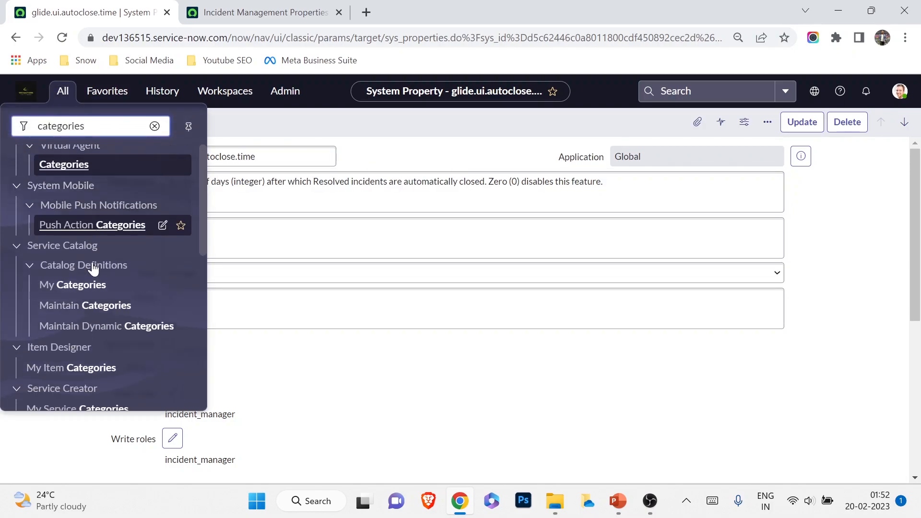
{"action": "scroll", "coordinate": [94, 268], "scroll_direction": "down", "scroll_amount": 5}
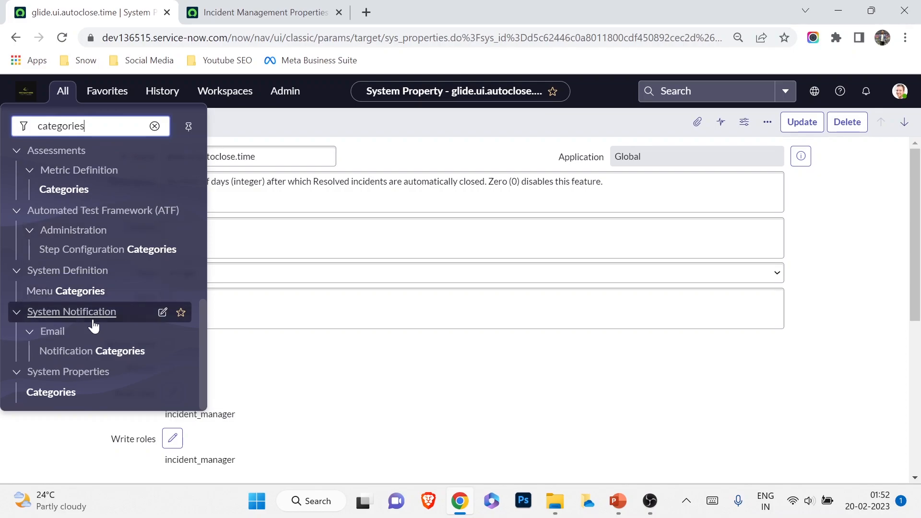
{"action": "middle_click", "coordinate": [53, 399]}
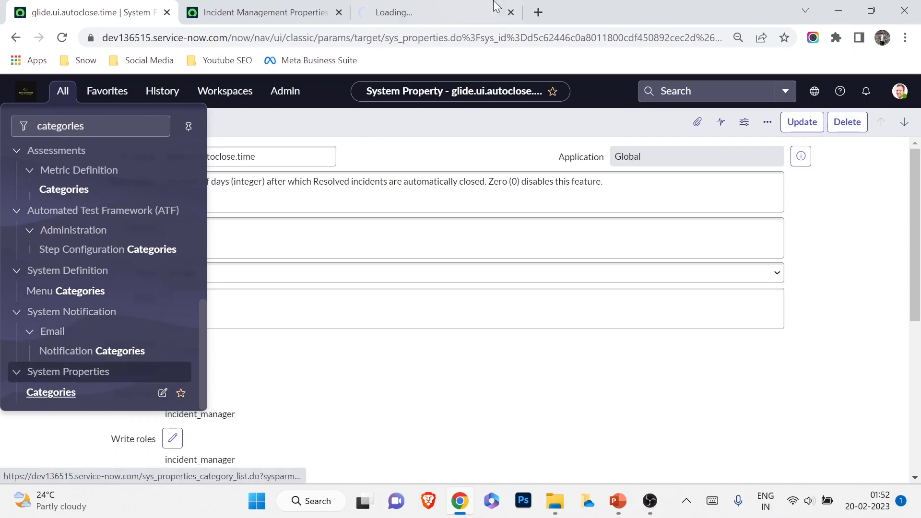
{"action": "left_click", "coordinate": [480, 10]}
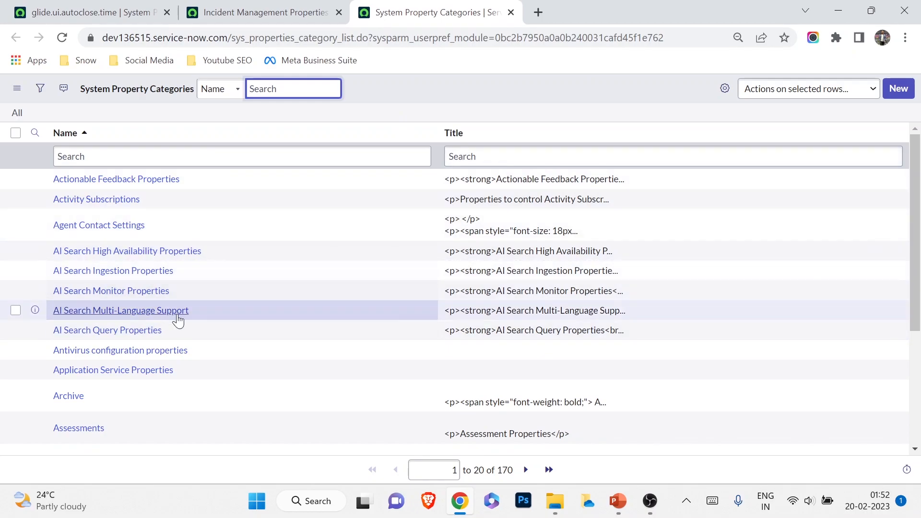
{"action": "scroll", "coordinate": [174, 318], "scroll_direction": "down", "scroll_amount": 4}
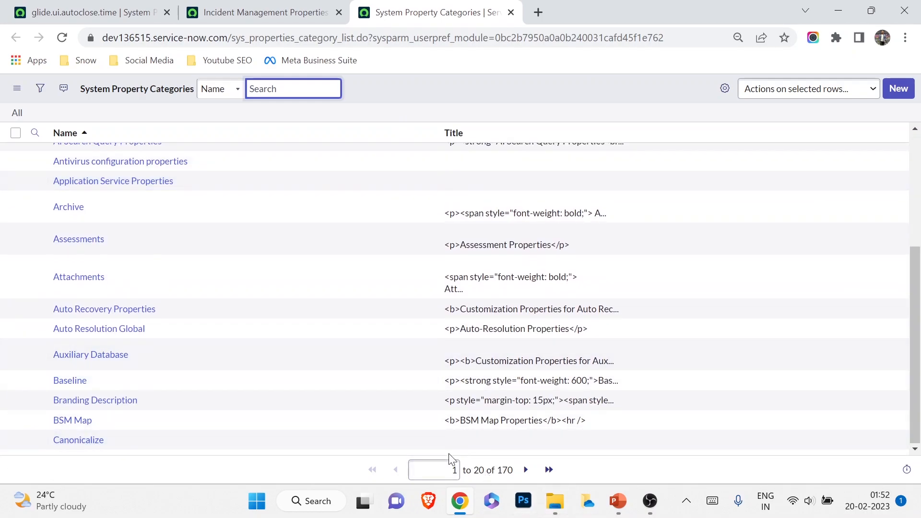
{"action": "scroll", "coordinate": [230, 373], "scroll_direction": "up", "scroll_amount": 4}
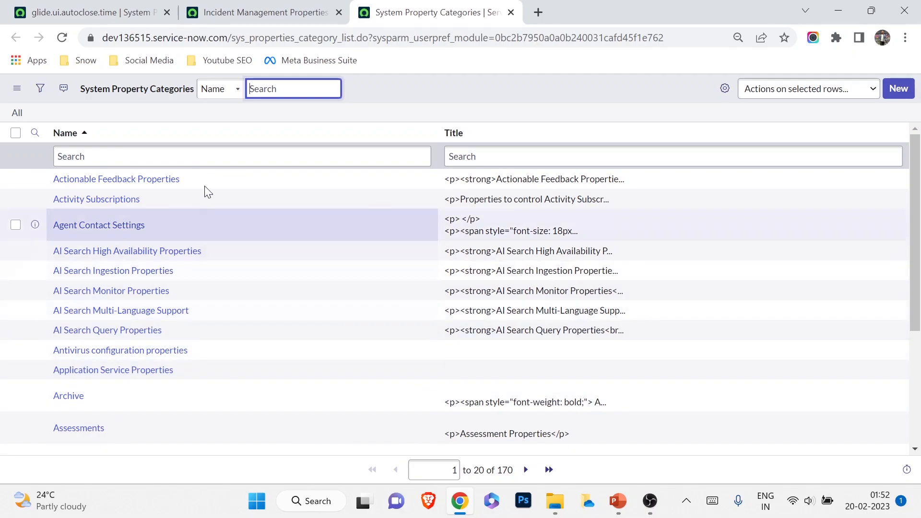
Step: Find Incident Properties in the navigator with the filter incident, open its module definition for editing and show its link type settings
{"action": "left_click", "coordinate": [259, 12]}
{"action": "left_click", "coordinate": [91, 12]}
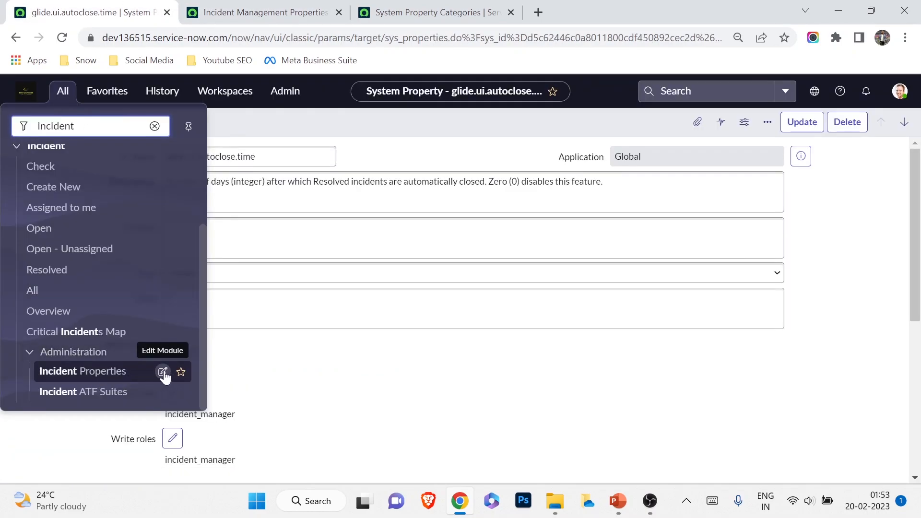
{"action": "left_click", "coordinate": [163, 372]}
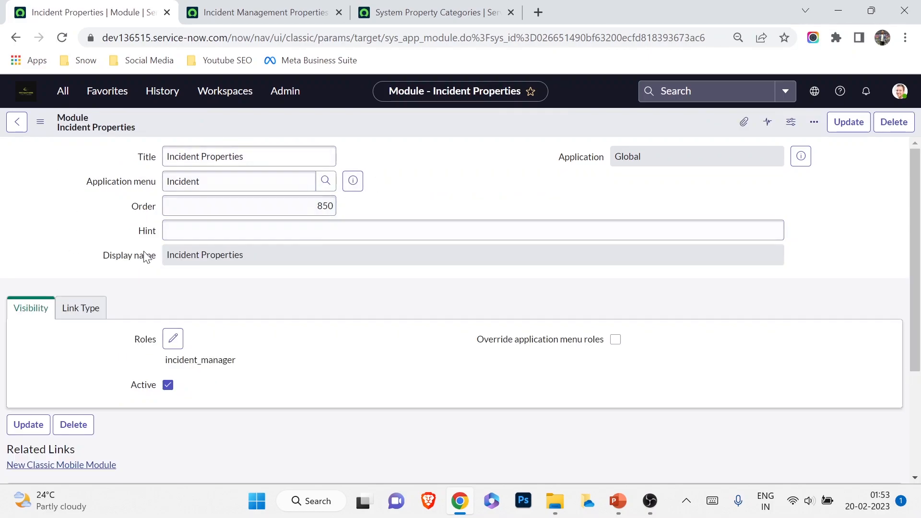
{"action": "left_click", "coordinate": [91, 311]}
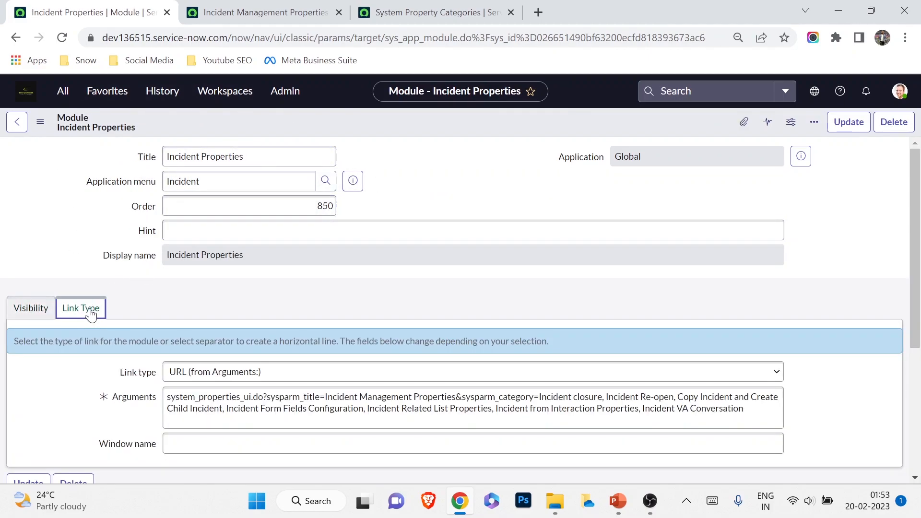
Step: Examine the sysparm_title and sysparm_category parameters in the Arguments of the Incident Properties module
{"action": "triple_click", "coordinate": [196, 393]}
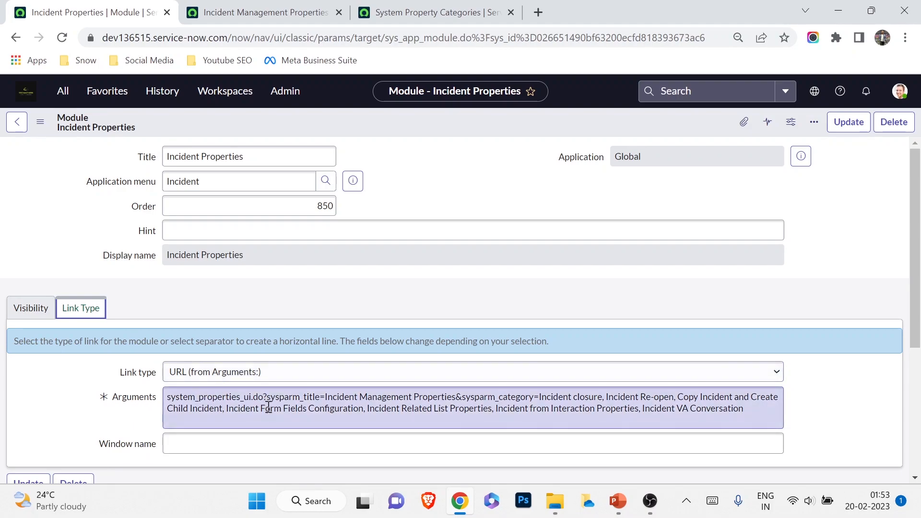
{"action": "left_click", "coordinate": [198, 413]}
{"action": "left_click_drag", "start_coordinate": [169, 405], "coordinate": [666, 431]}
{"action": "left_click_drag", "start_coordinate": [537, 399], "coordinate": [745, 411]}
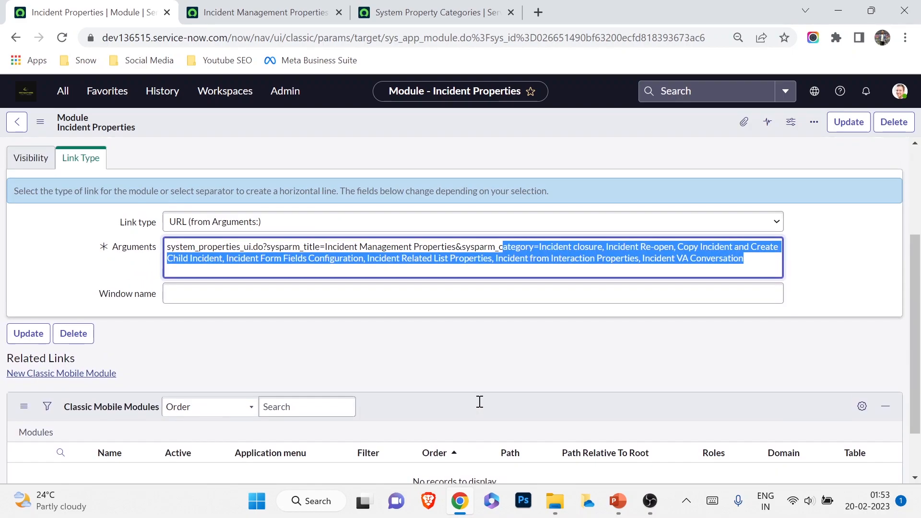
{"action": "scroll", "coordinate": [479, 402], "scroll_direction": "up", "scroll_amount": 3}
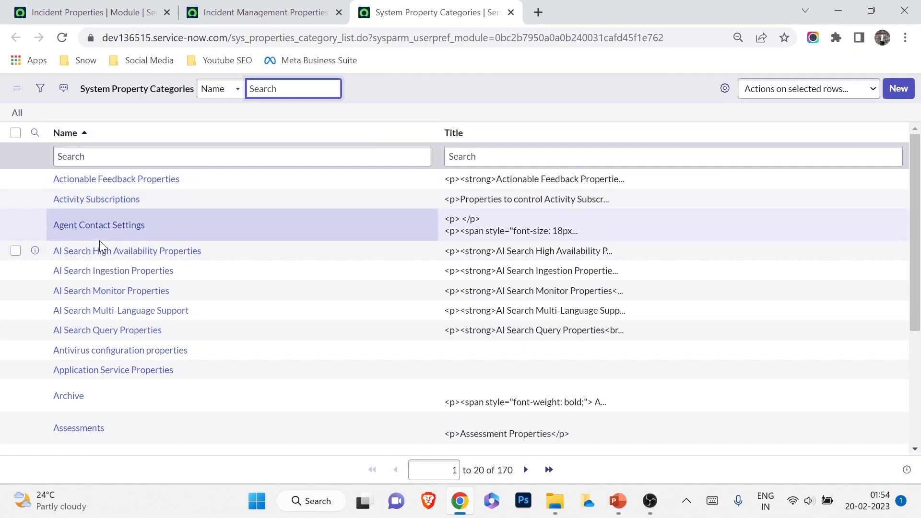
Step: Compare the Incident Management Properties page with the full URL arguments of the Incident Properties module
{"action": "left_click", "coordinate": [259, 12]}
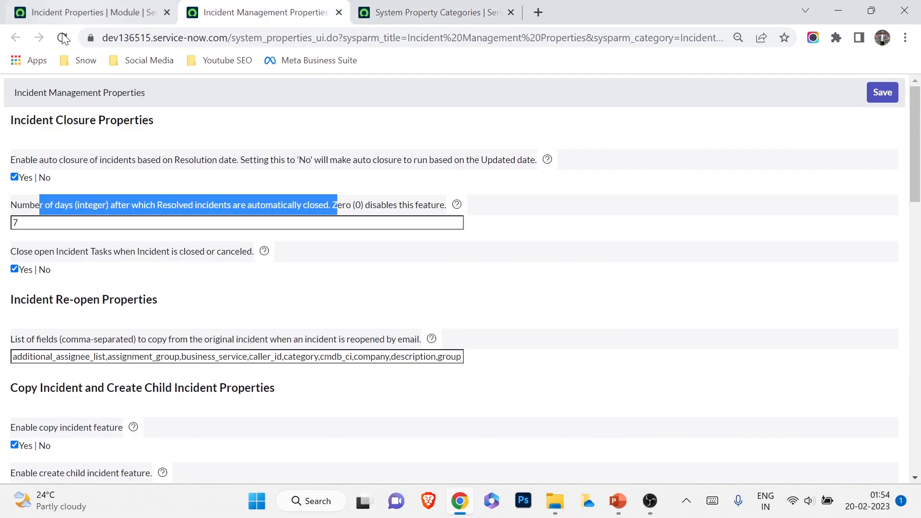
{"action": "left_click", "coordinate": [98, 10]}
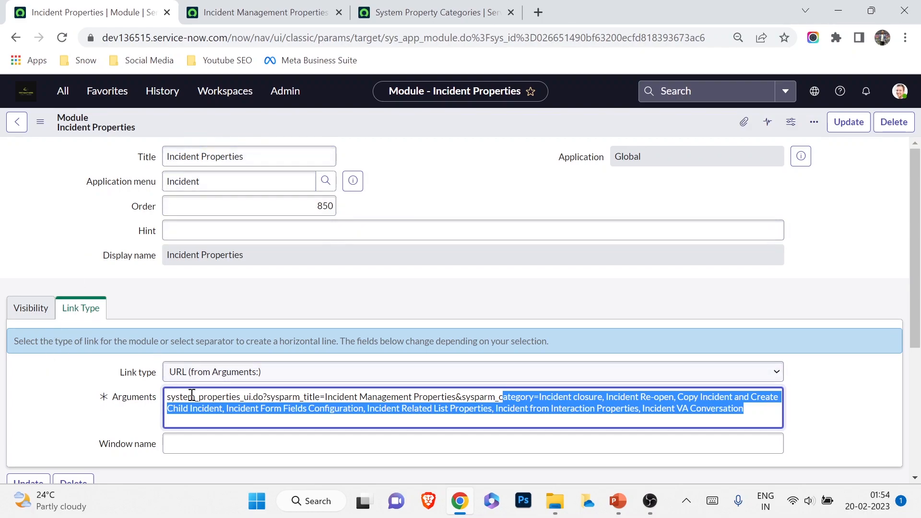
{"action": "left_click", "coordinate": [551, 410]}
{"action": "key", "text": "ctrl+a"}
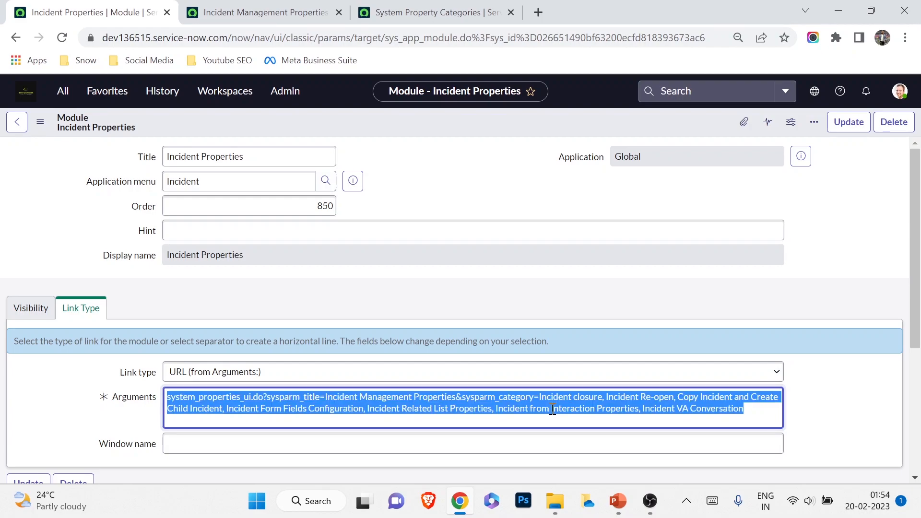
{"action": "scroll", "coordinate": [529, 433], "scroll_direction": "down", "scroll_amount": 5}
{"action": "scroll", "coordinate": [527, 434], "scroll_direction": "up", "scroll_amount": 5}
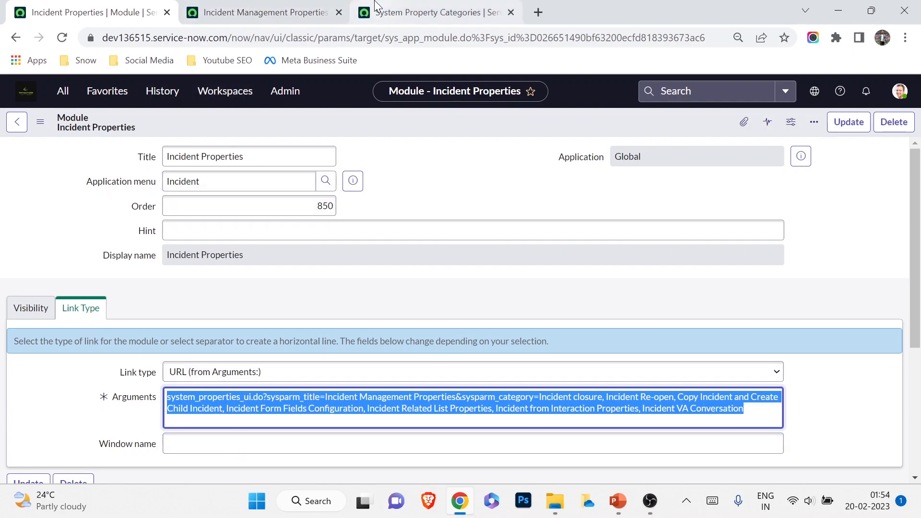
{"action": "left_click", "coordinate": [531, 63]}
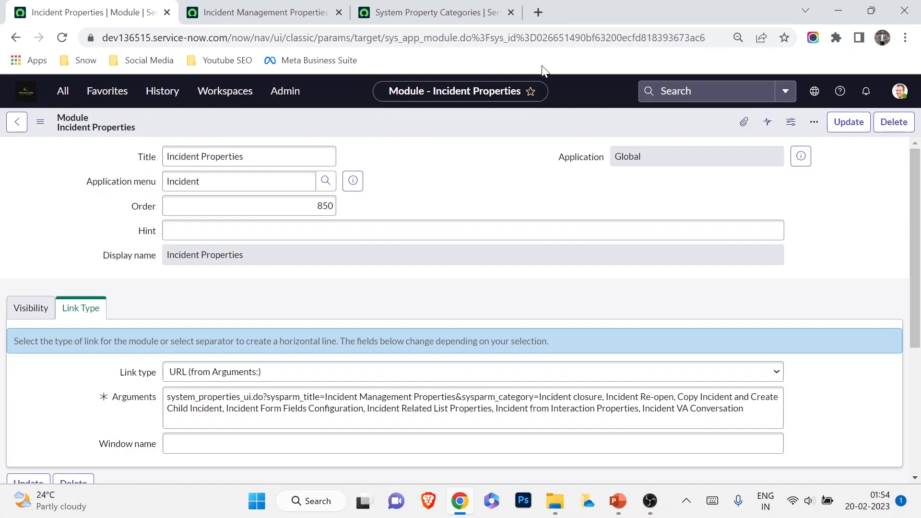
Step: Find the System properties page in the navigator with the filter system propert, open it and read the first customization property
{"action": "left_click", "coordinate": [63, 91]}
{"action": "double_click", "coordinate": [67, 126]}
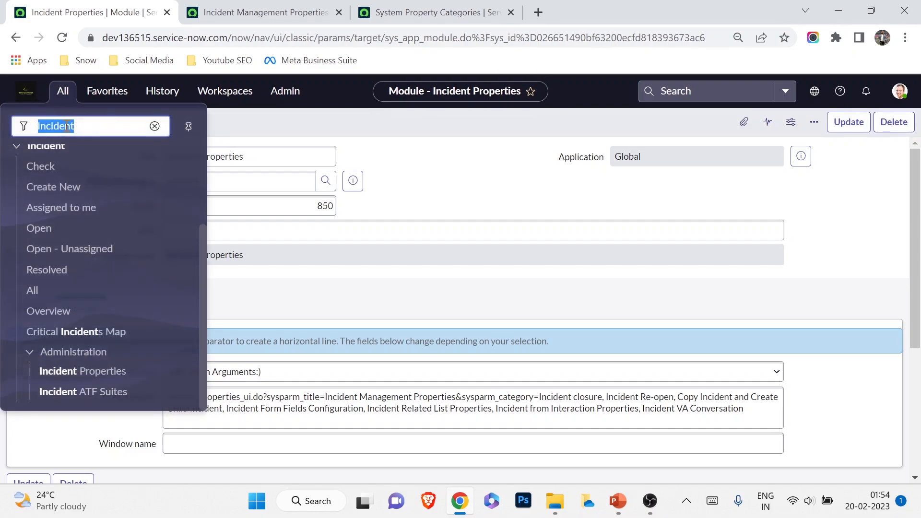
{"action": "key", "text": "BackSpace"}
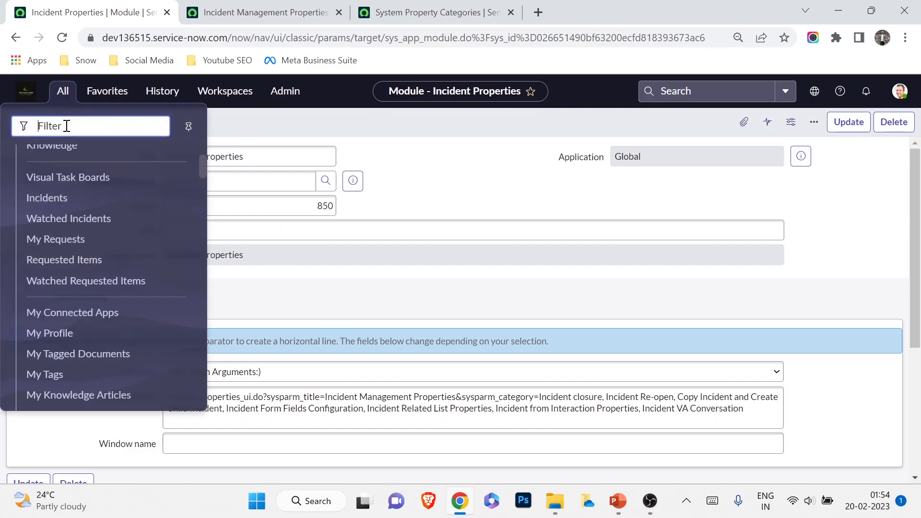
{"action": "type", "text": "system propert"}
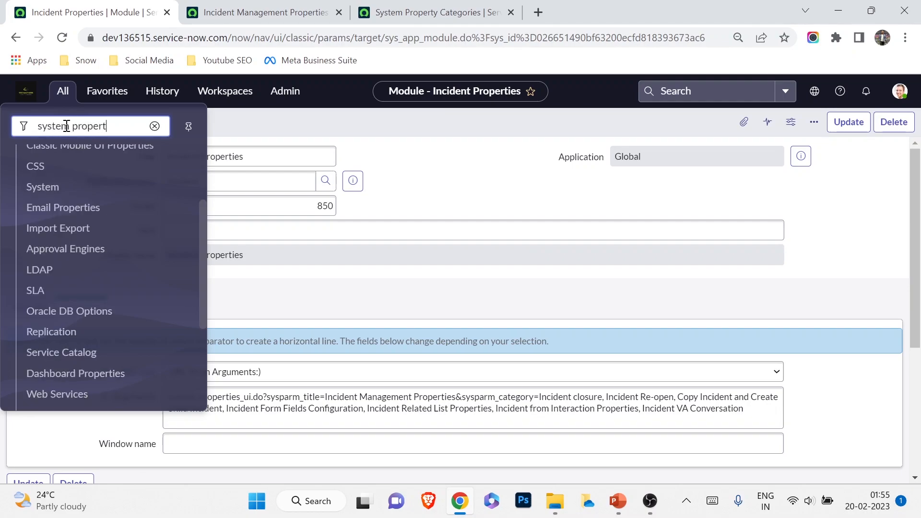
{"action": "scroll", "coordinate": [88, 211], "scroll_direction": "up", "scroll_amount": 3}
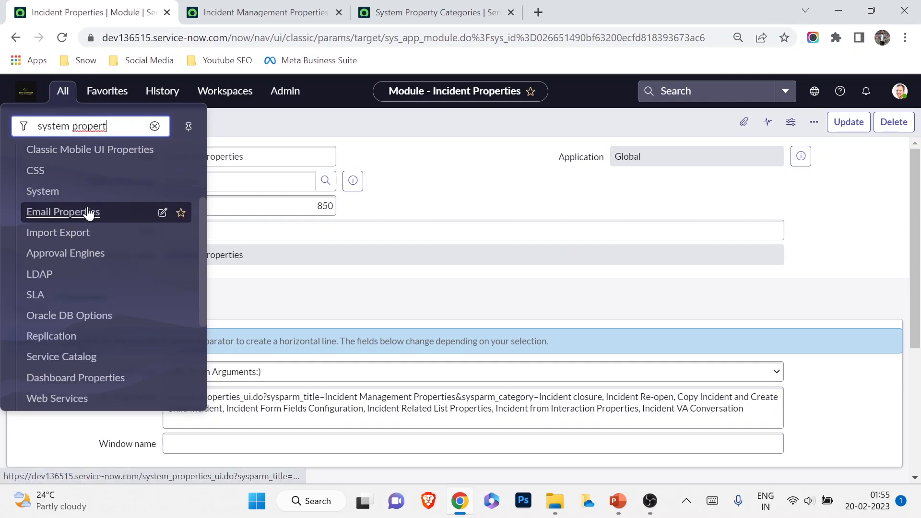
{"action": "left_click", "coordinate": [56, 303]}
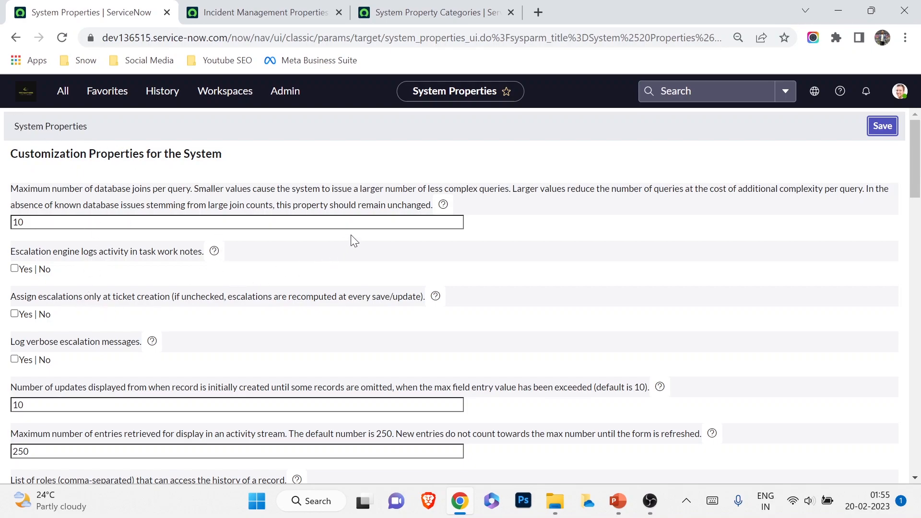
{"action": "left_click_drag", "start_coordinate": [38, 189], "coordinate": [378, 192]}
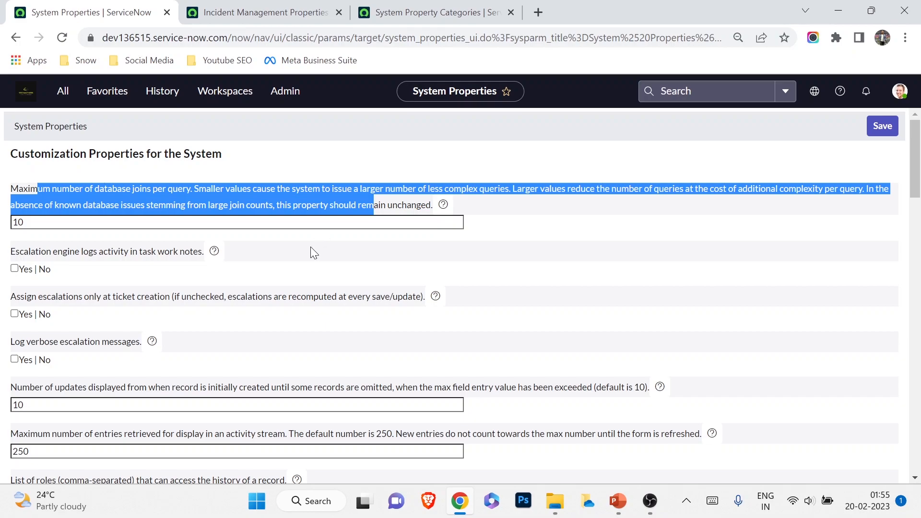
Step: Open the glide.ui.autoclose.time record from the system properties list filtered by glide.ui.auto and examine its Value field
{"action": "left_click", "coordinate": [265, 4]}
{"action": "left_click", "coordinate": [103, 9]}
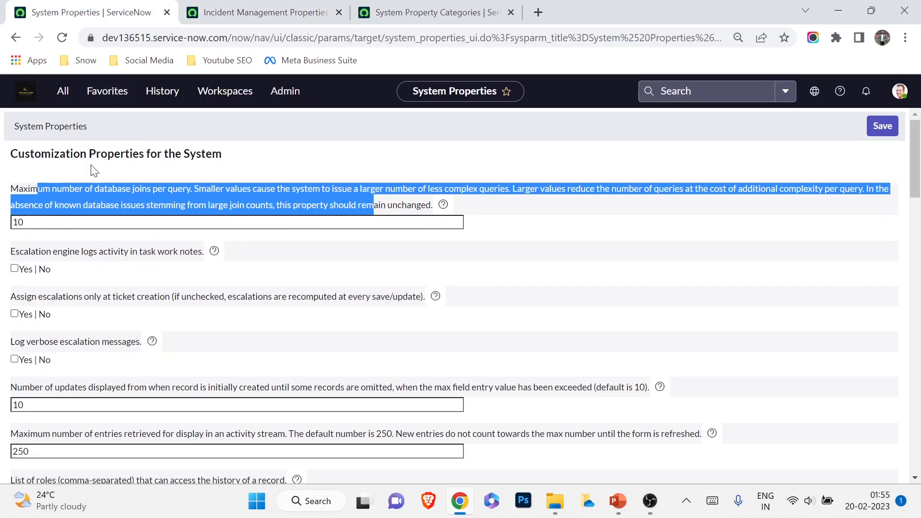
{"action": "left_click", "coordinate": [62, 102]}
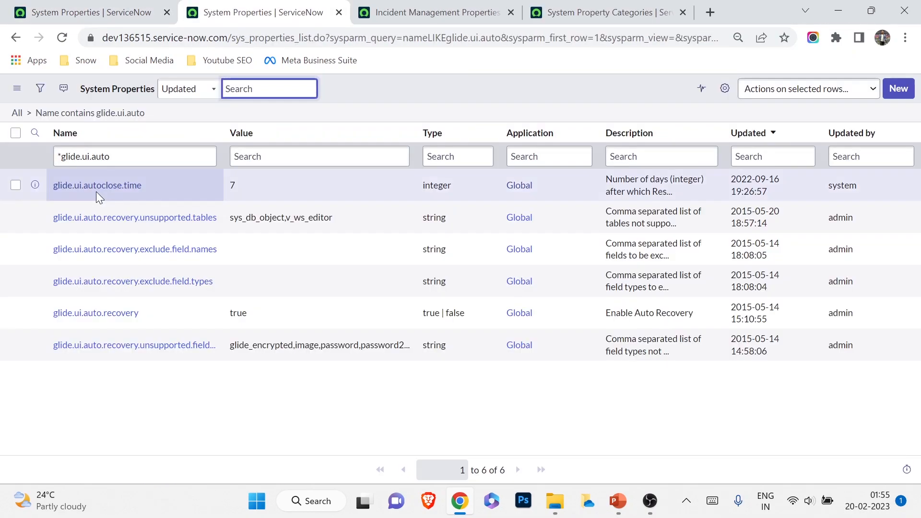
{"action": "left_click", "coordinate": [96, 186]}
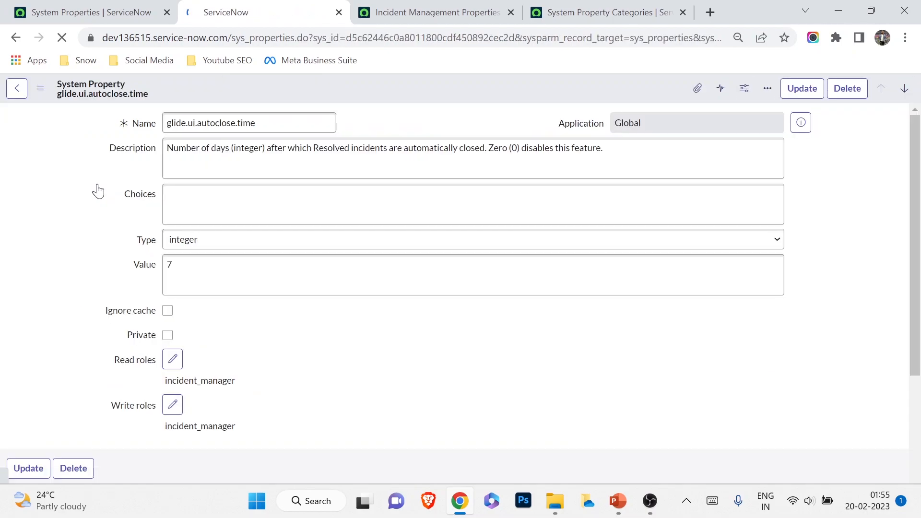
{"action": "double_click", "coordinate": [184, 265]}
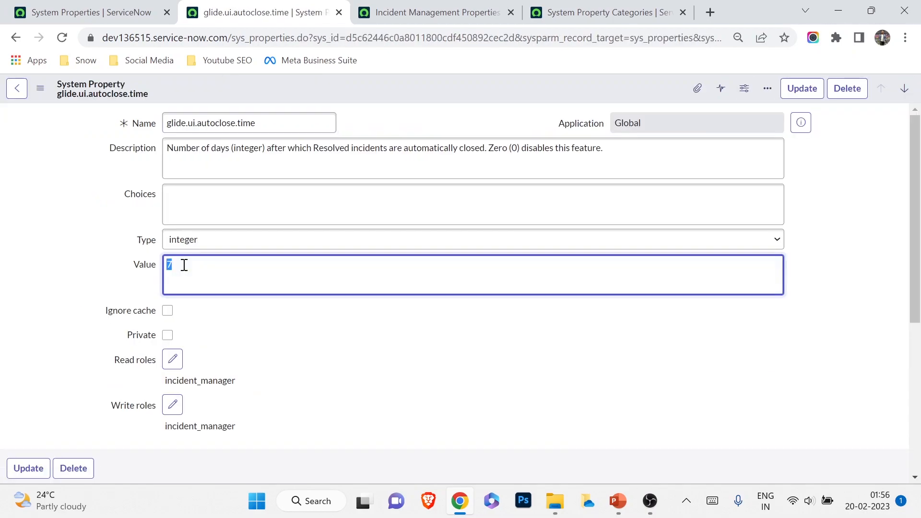
Step: Compare the glide.ui.autoclose.time record with the auto-close days setting on the Incident Management Properties page
{"action": "left_click", "coordinate": [126, 11]}
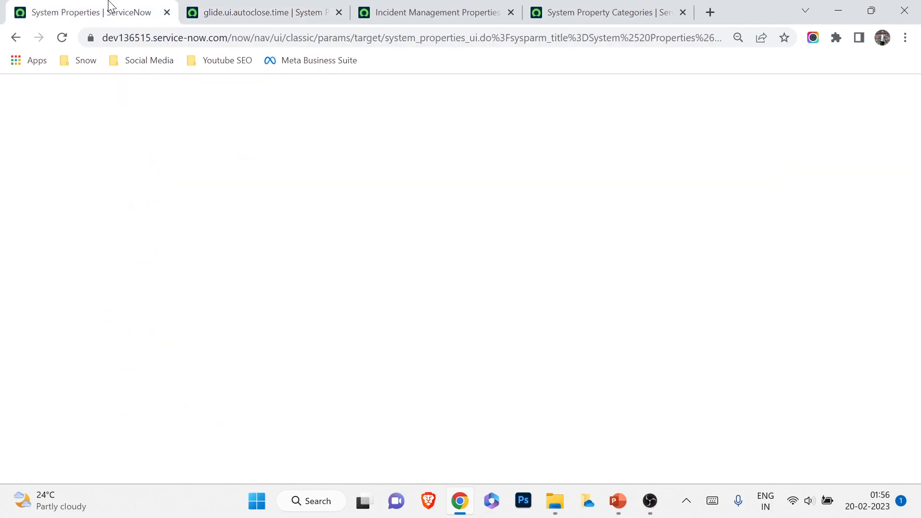
{"action": "left_click", "coordinate": [240, 7]}
{"action": "left_click", "coordinate": [429, 12]}
{"action": "left_click", "coordinate": [72, 223]}
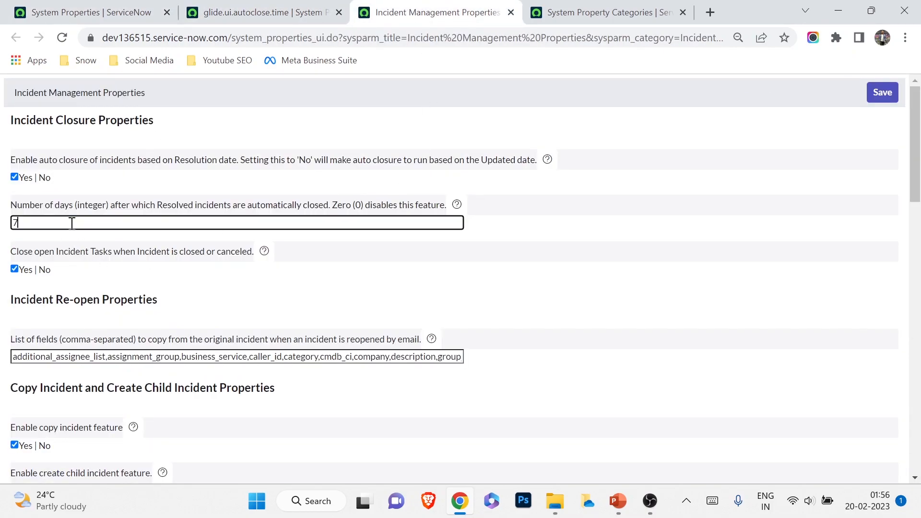
{"action": "left_click", "coordinate": [252, 6]}
{"action": "left_click", "coordinate": [123, 9]}
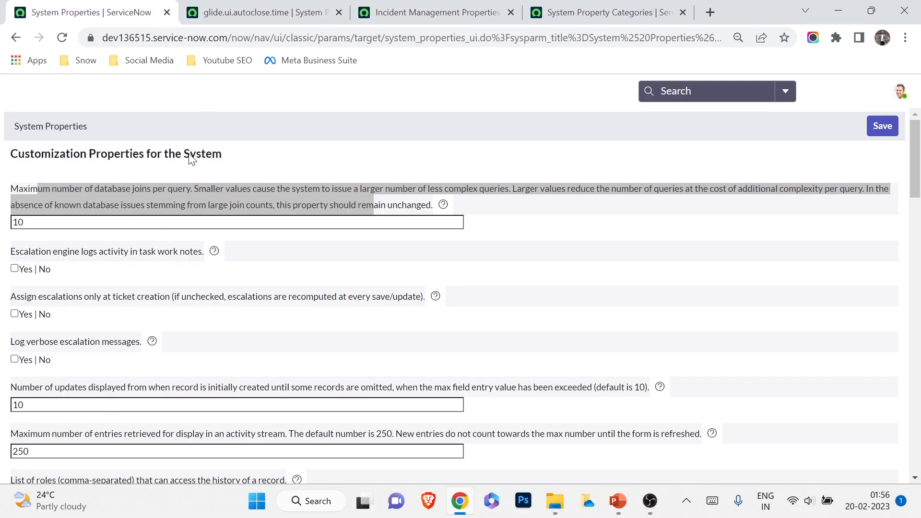
Step: Set the Browser tab title property to DEV among the system customization properties
{"action": "left_click", "coordinate": [288, 254]}
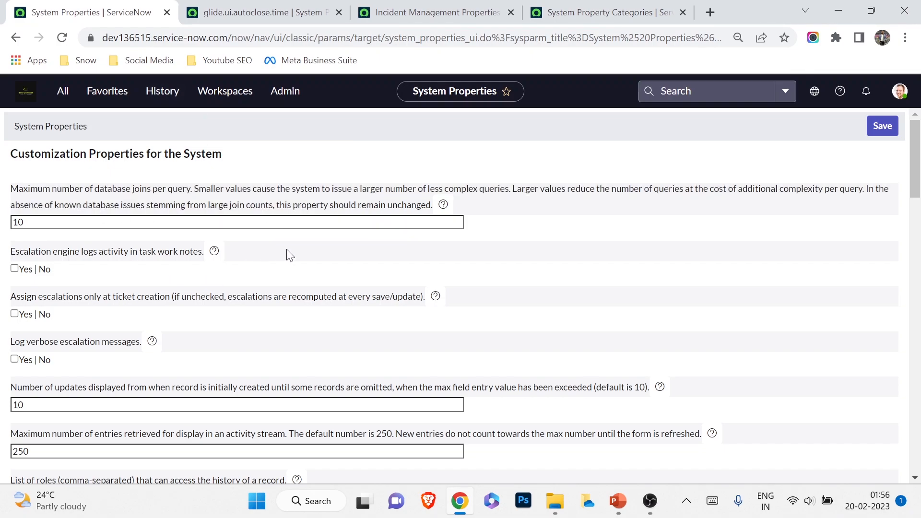
{"action": "scroll", "coordinate": [120, 417], "scroll_direction": "down", "scroll_amount": 7}
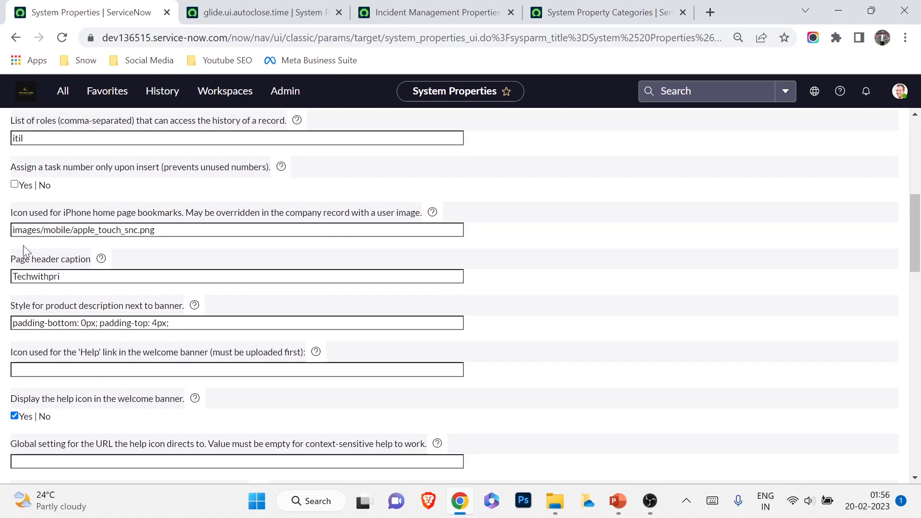
{"action": "scroll", "coordinate": [91, 331], "scroll_direction": "down", "scroll_amount": 3}
{"action": "scroll", "coordinate": [90, 294], "scroll_direction": "down", "scroll_amount": 2}
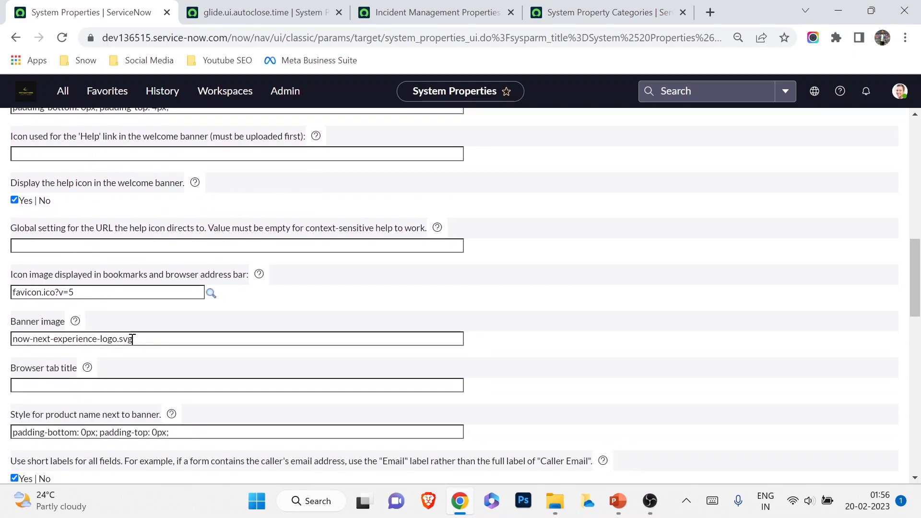
{"action": "scroll", "coordinate": [76, 319], "scroll_direction": "up", "scroll_amount": 10}
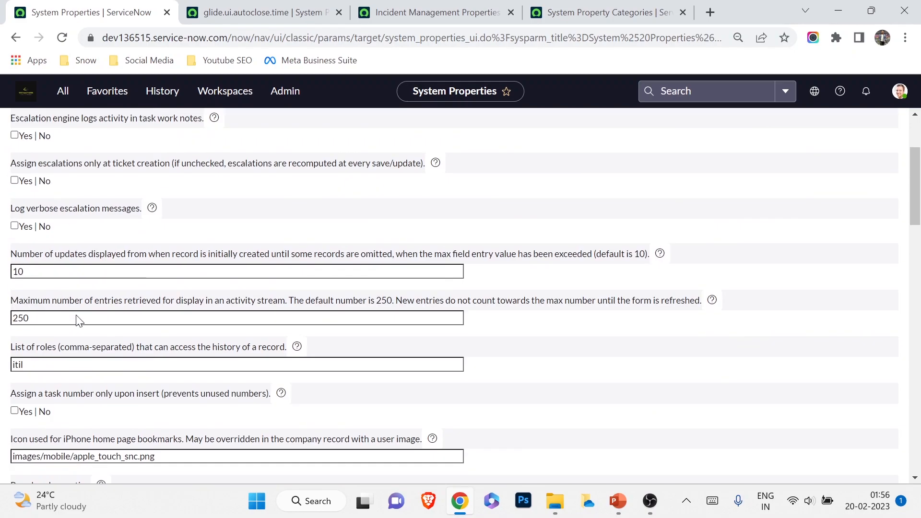
{"action": "scroll", "coordinate": [76, 323], "scroll_direction": "down", "scroll_amount": 6}
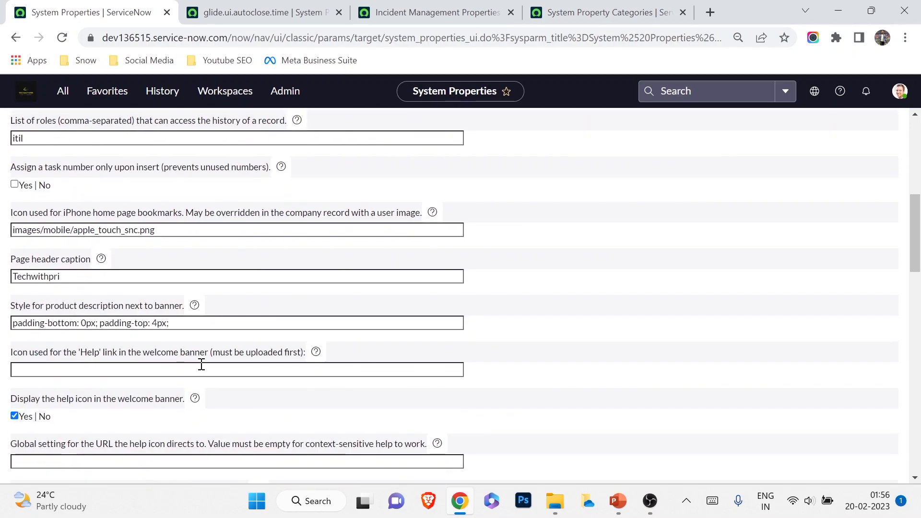
{"action": "scroll", "coordinate": [202, 365], "scroll_direction": "down", "scroll_amount": 4}
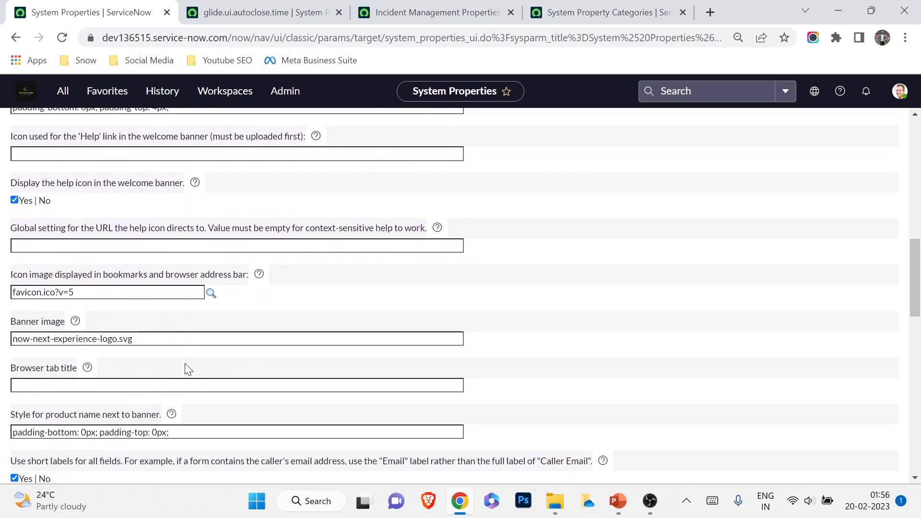
{"action": "left_click", "coordinate": [88, 384]}
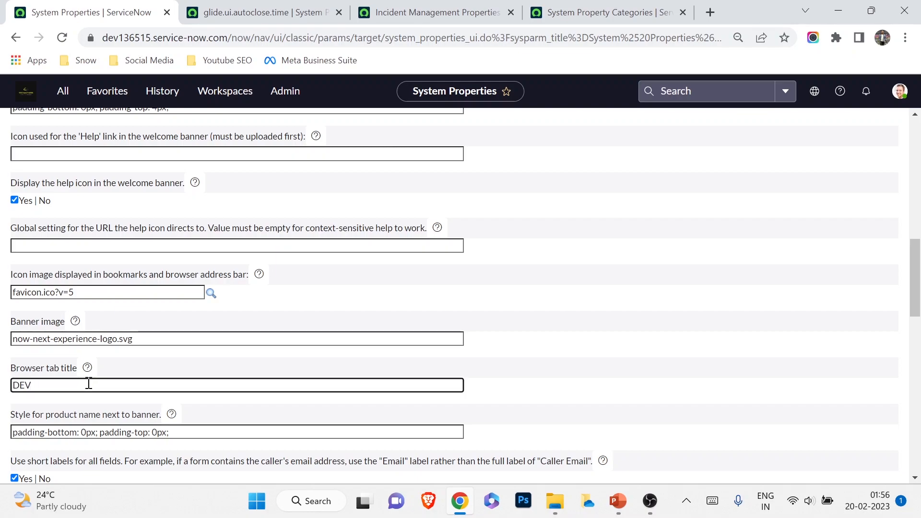
Step: Review the remaining system customization properties and save the page
{"action": "scroll", "coordinate": [88, 383], "scroll_direction": "down", "scroll_amount": 6}
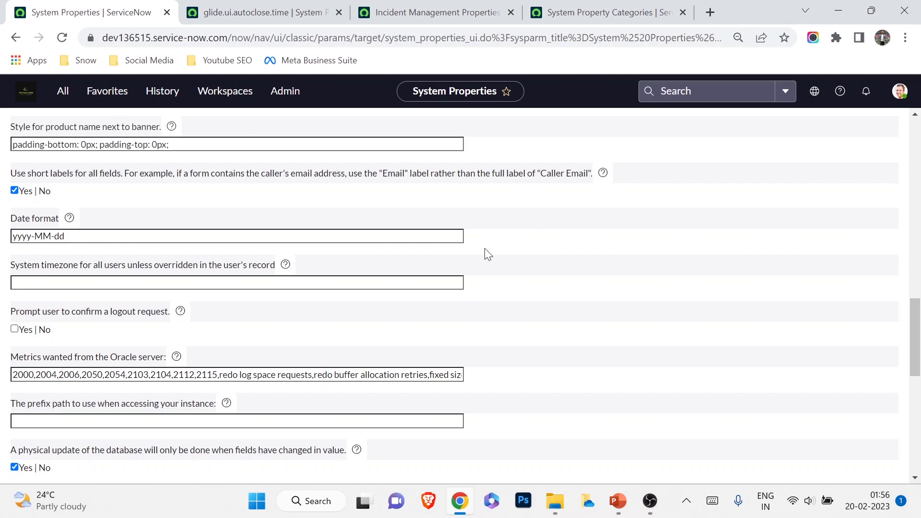
{"action": "scroll", "coordinate": [235, 278], "scroll_direction": "up", "scroll_amount": 6}
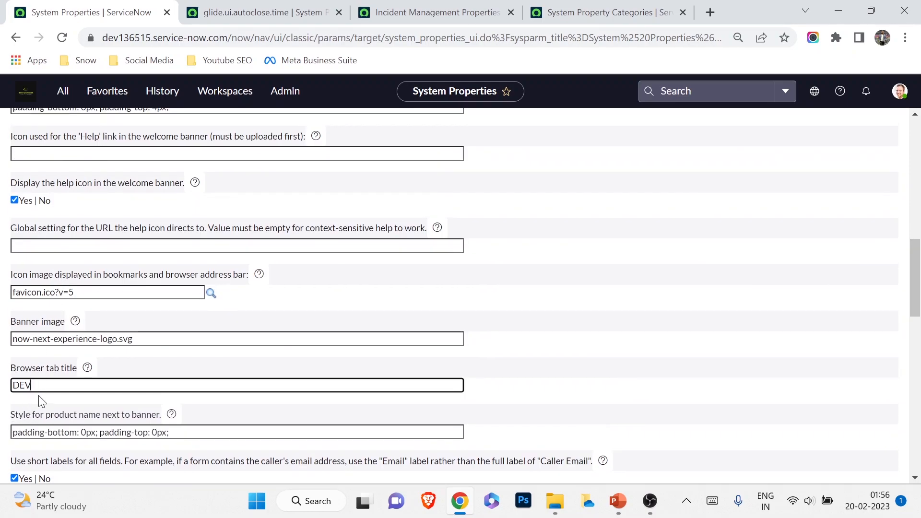
{"action": "scroll", "coordinate": [82, 378], "scroll_direction": "down", "scroll_amount": 10}
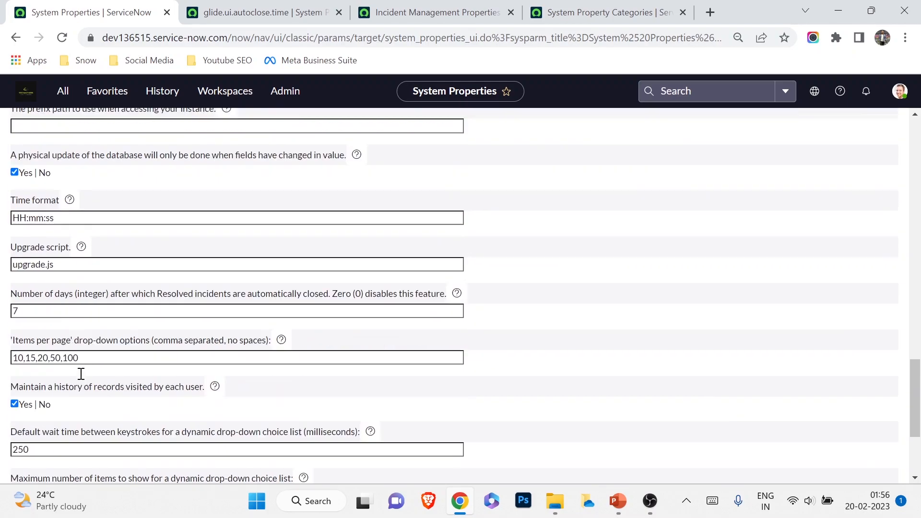
{"action": "scroll", "coordinate": [81, 373], "scroll_direction": "down", "scroll_amount": 5}
{"action": "left_click", "coordinate": [29, 449]}
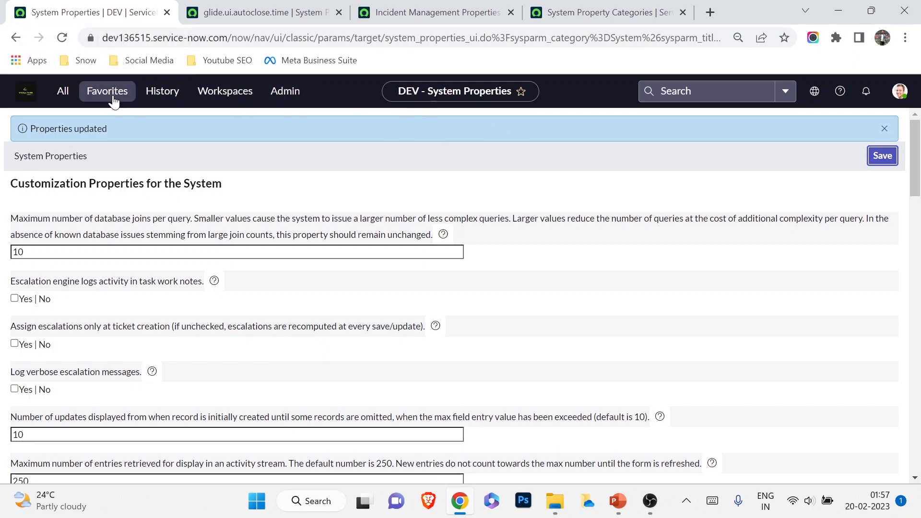
Step: Find the Incident application with the navigator filter incident and open the list of all incidents
{"action": "left_click", "coordinate": [66, 93]}
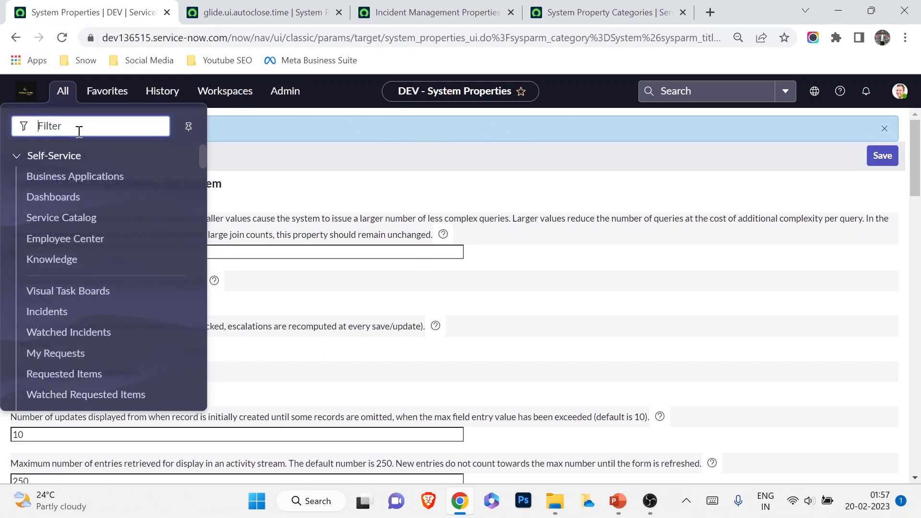
{"action": "type", "text": "incident"}
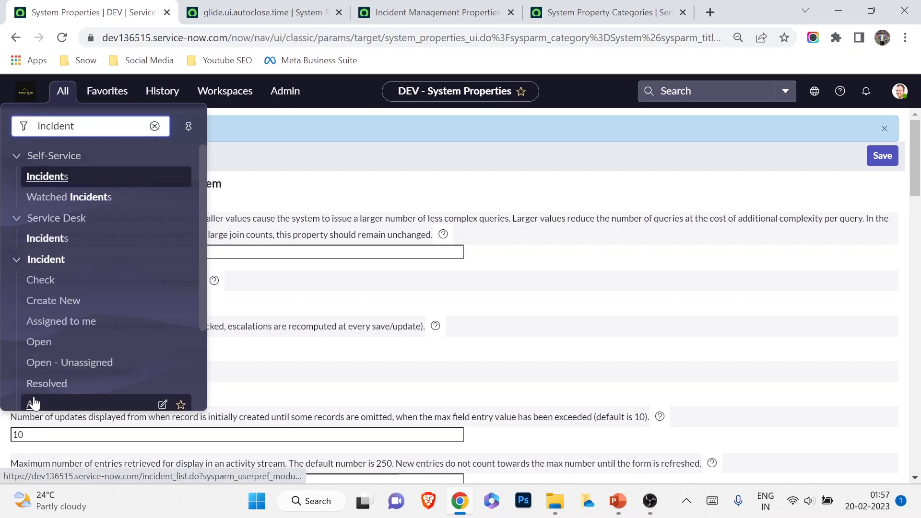
{"action": "left_click", "coordinate": [33, 403]}
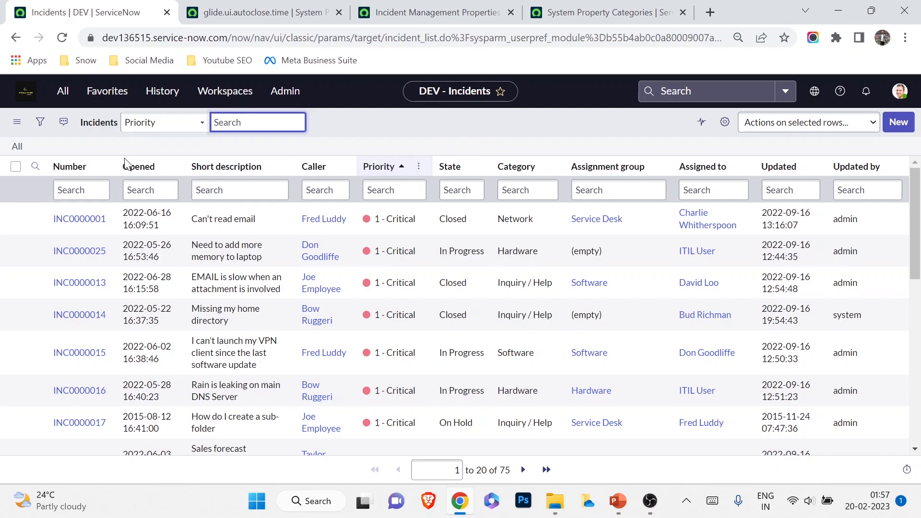
Step: Leave the incident list and open the full, unfiltered System Properties list (sys_properties_list.do)
{"action": "left_click", "coordinate": [63, 91]}
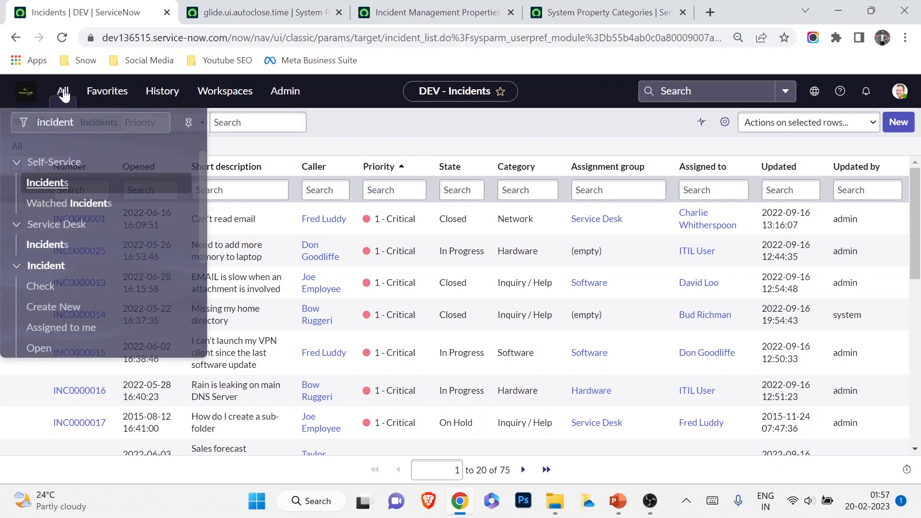
{"action": "left_click", "coordinate": [240, 9]}
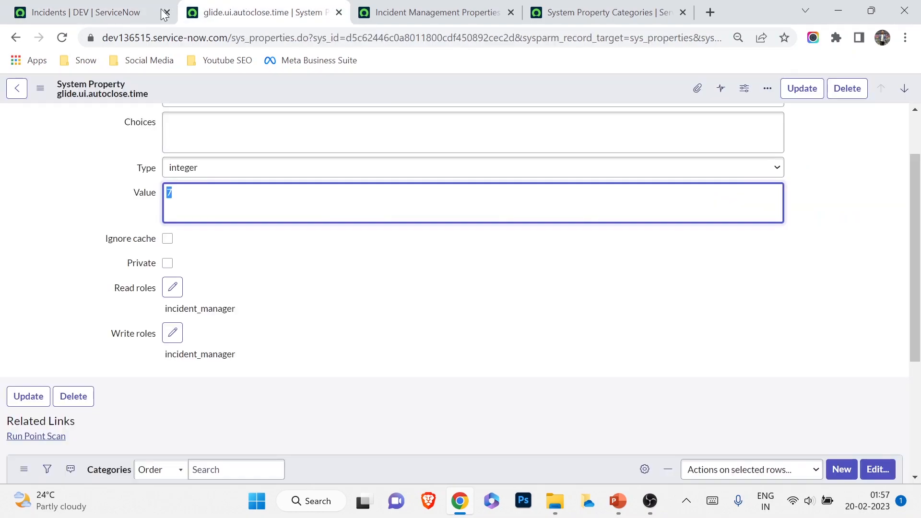
{"action": "left_click", "coordinate": [16, 90]}
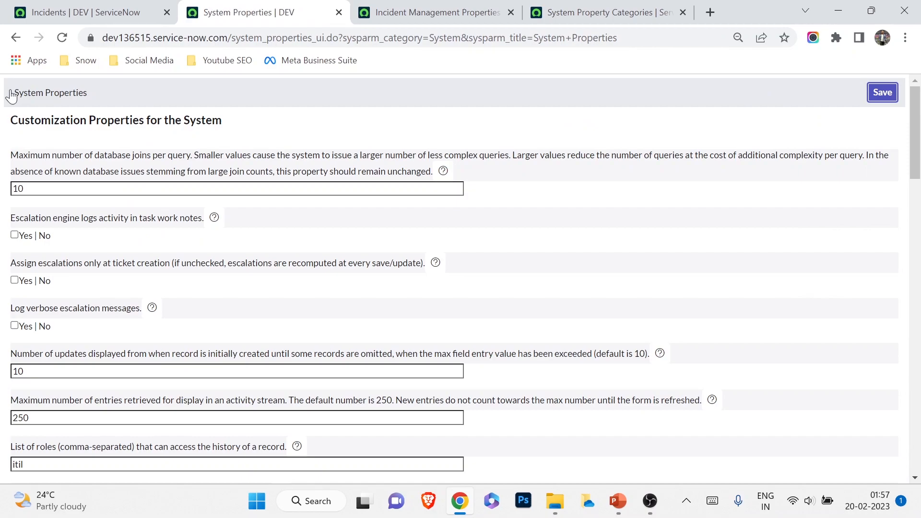
{"action": "left_click", "coordinate": [16, 37]}
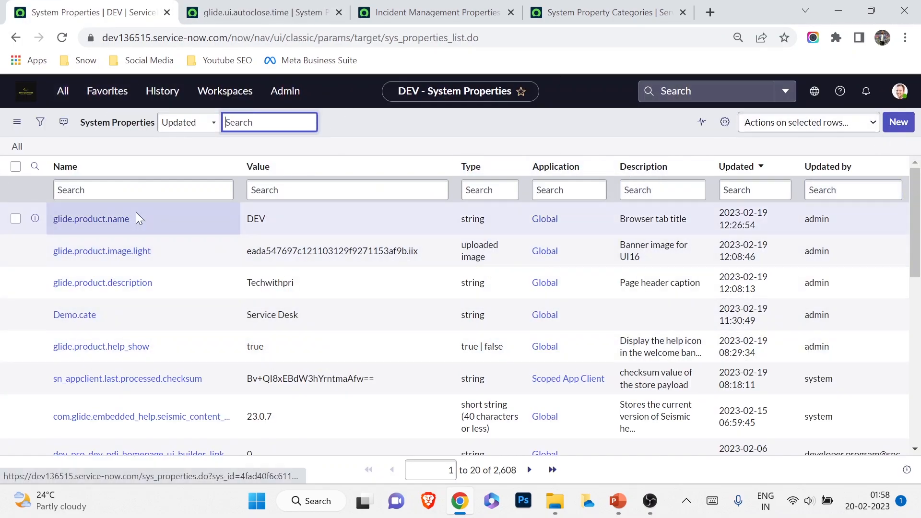
Step: Filter the system properties by name with *dark and open the glide.ui.polaris.dark_themes_enabled record
{"action": "left_click", "coordinate": [116, 194]}
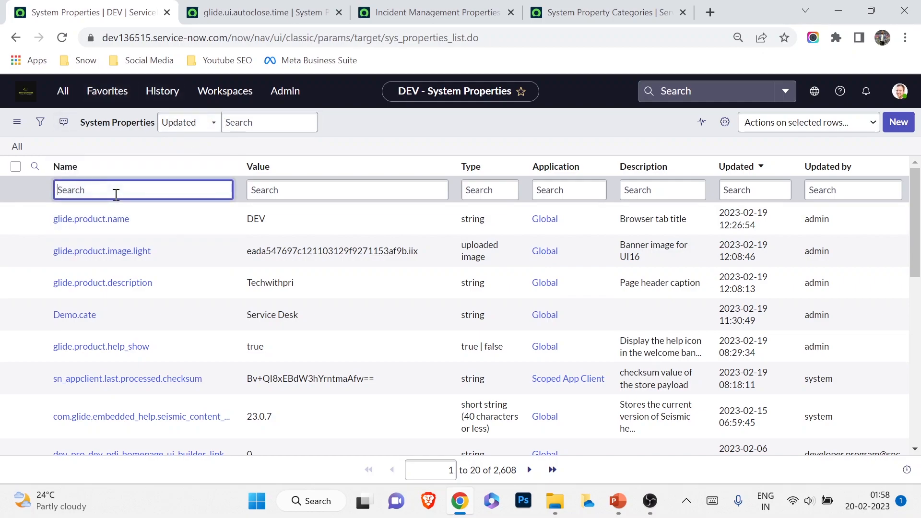
{"action": "type", "text": "*dark"}
{"action": "key", "text": "Return"}
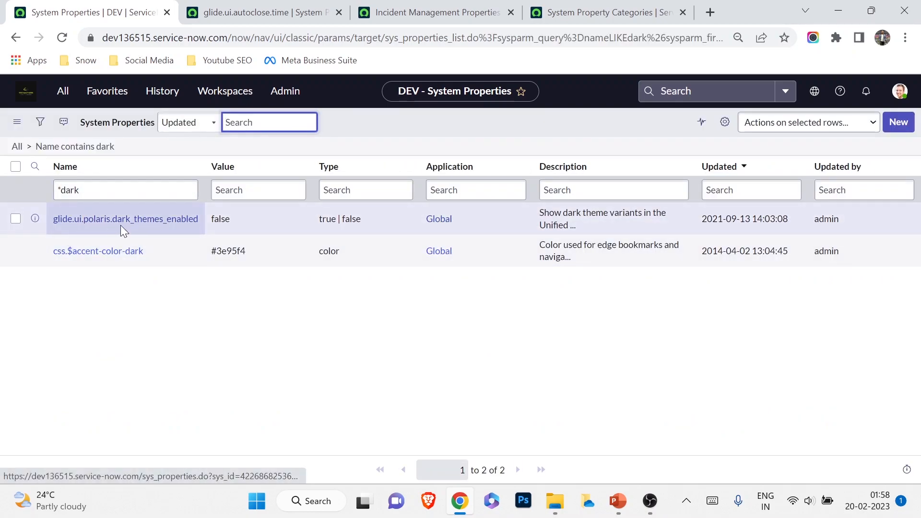
{"action": "left_click", "coordinate": [144, 223]}
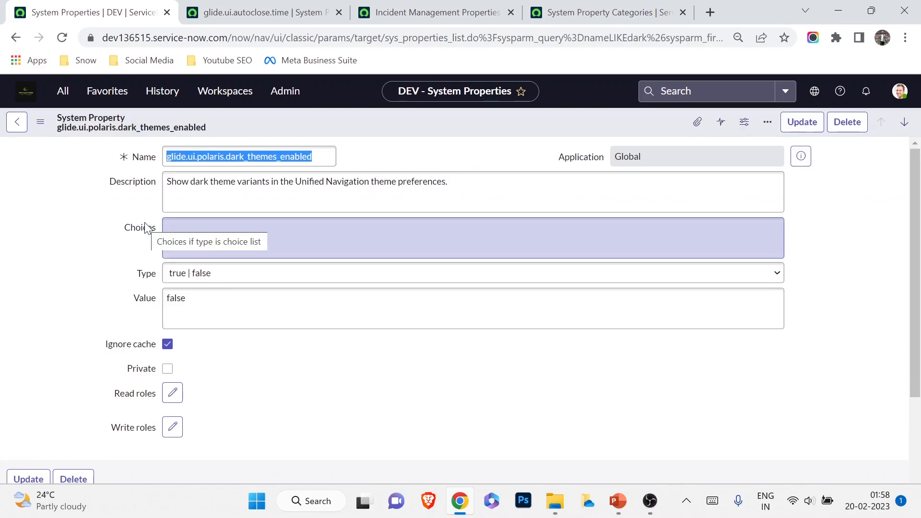
Step: Set the dark themes property's value to true and update the record
{"action": "double_click", "coordinate": [197, 299]}
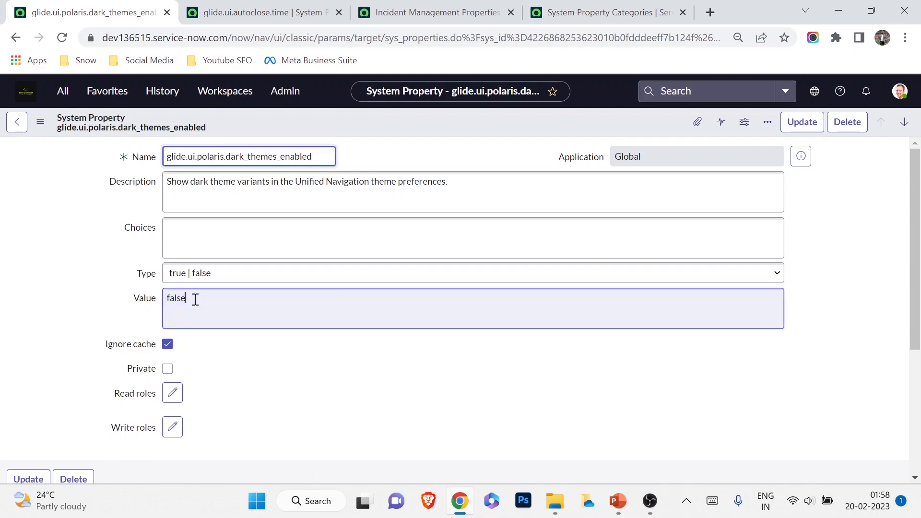
{"action": "type", "text": "true"}
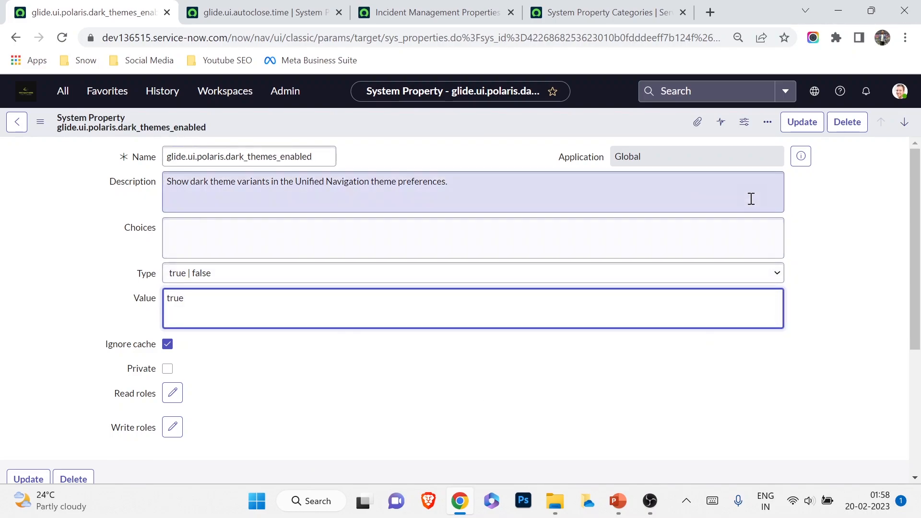
{"action": "left_click", "coordinate": [802, 123]}
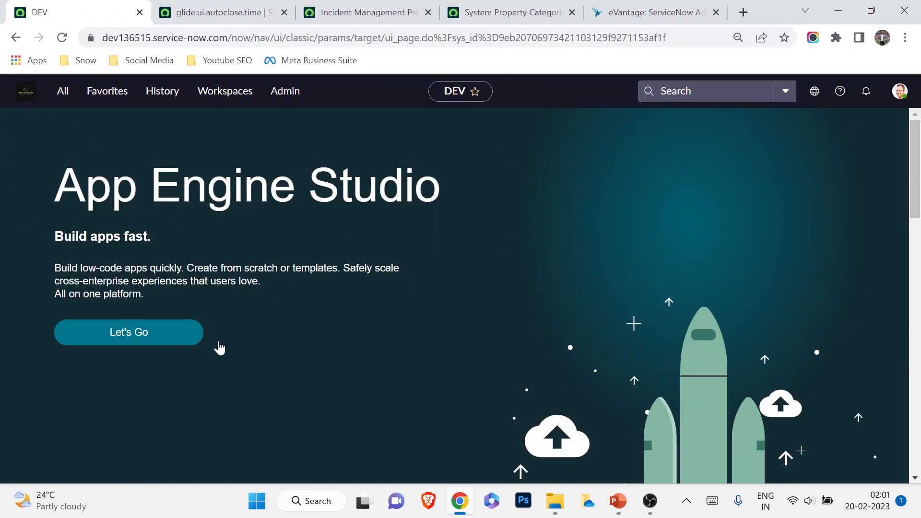
Step: Select the Dark theme in the user's theme preferences
{"action": "left_click", "coordinate": [899, 91]}
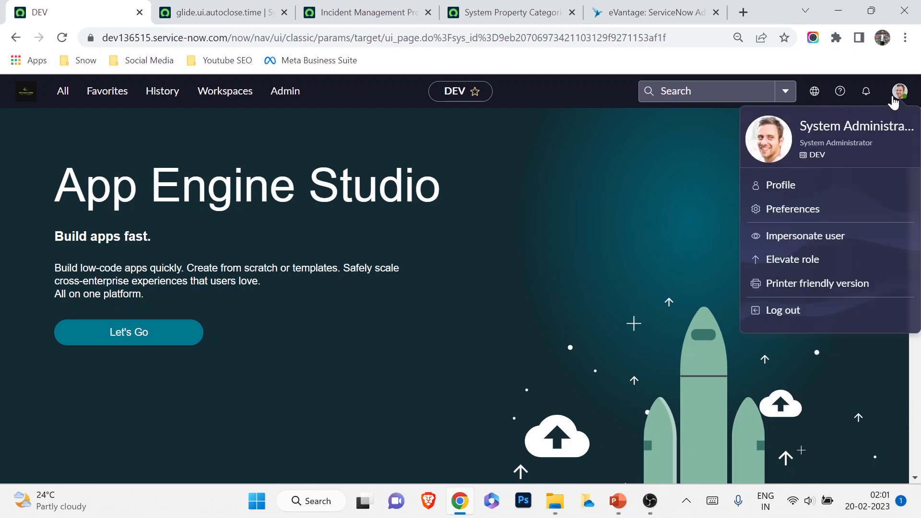
{"action": "left_click", "coordinate": [777, 210]}
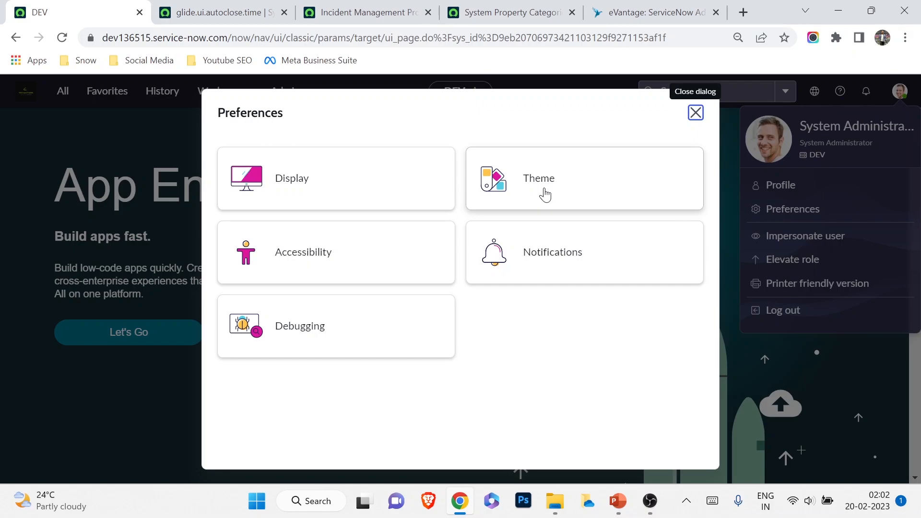
{"action": "left_click", "coordinate": [544, 194]}
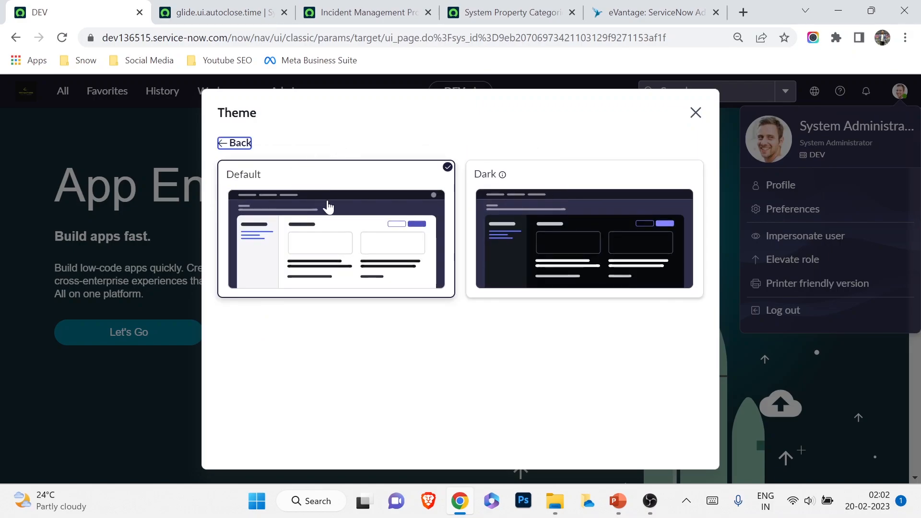
{"action": "left_click", "coordinate": [552, 199]}
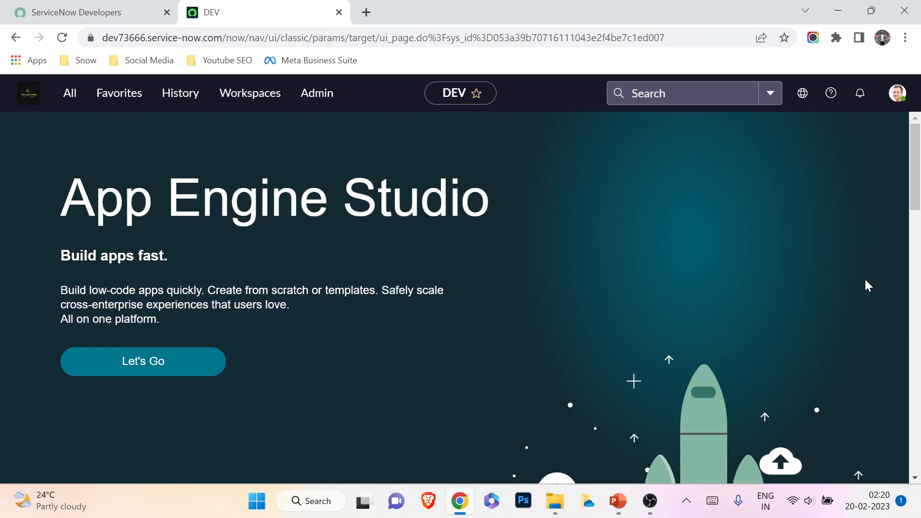
Step: Open the full incident list with the navigator shortcut incident.list
{"action": "left_click", "coordinate": [72, 94]}
{"action": "type", "text": "incident."}
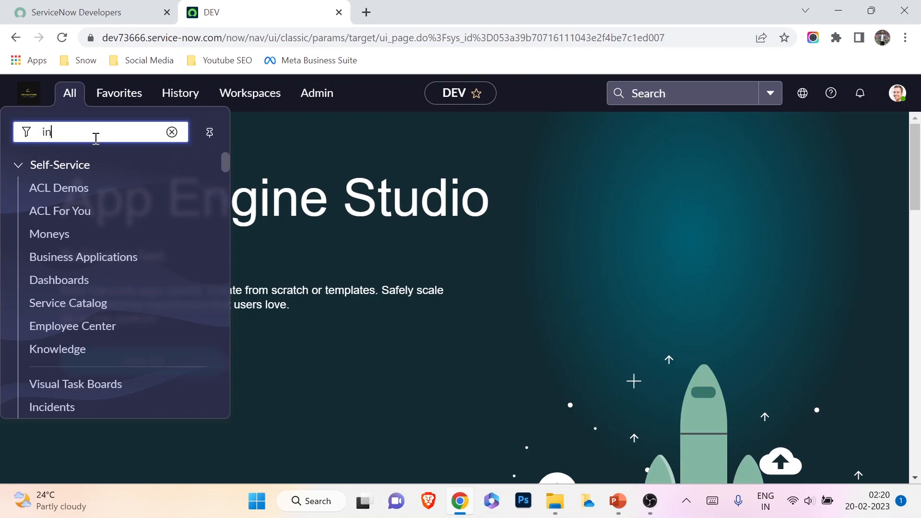
{"action": "type", "text": "list"}
{"action": "key", "text": "Return"}
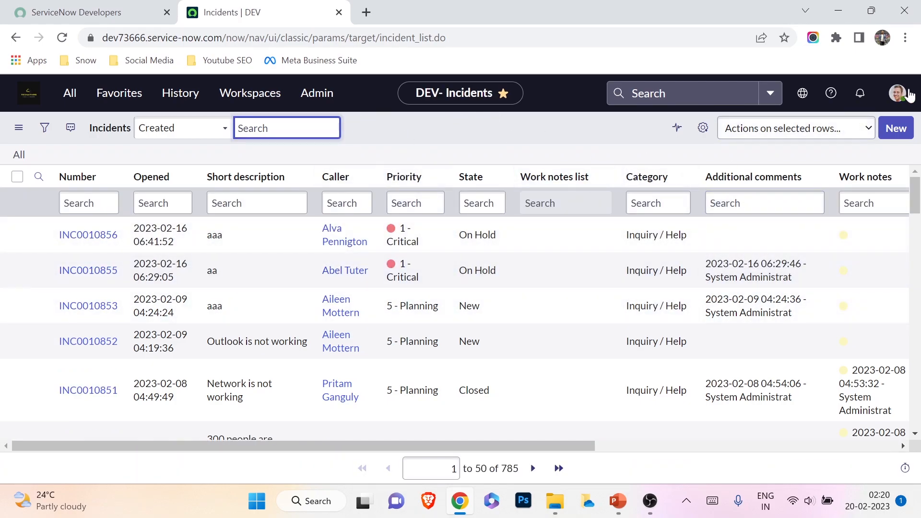
Step: Check how the user Preferences dialog looks in the dark theme and close it
{"action": "left_click", "coordinate": [898, 93]}
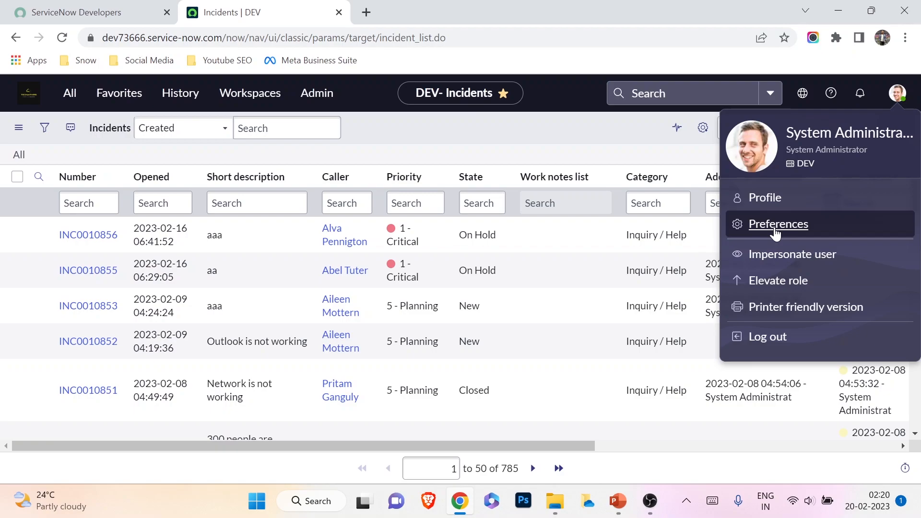
{"action": "left_click", "coordinate": [775, 233]}
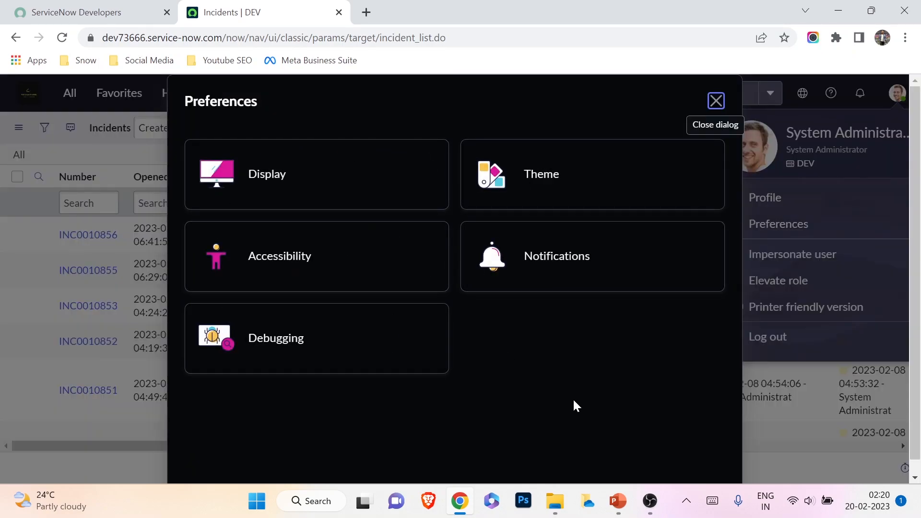
{"action": "left_click", "coordinate": [716, 101]}
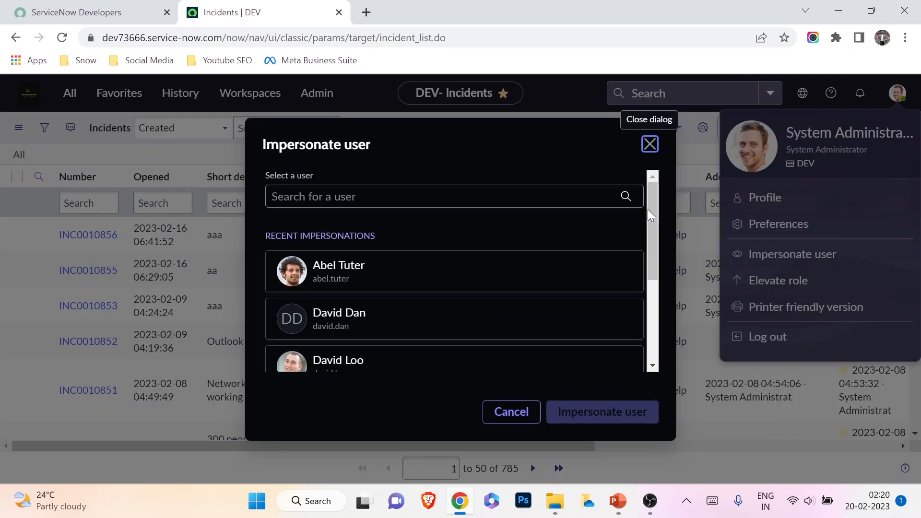
Step: Inspect the Impersonate user and Elevate role dialogs in the dark theme, closing each without making changes
{"action": "scroll", "coordinate": [464, 280], "scroll_direction": "down", "scroll_amount": 4}
{"action": "scroll", "coordinate": [446, 278], "scroll_direction": "up", "scroll_amount": 4}
{"action": "scroll", "coordinate": [432, 268], "scroll_direction": "down", "scroll_amount": 4}
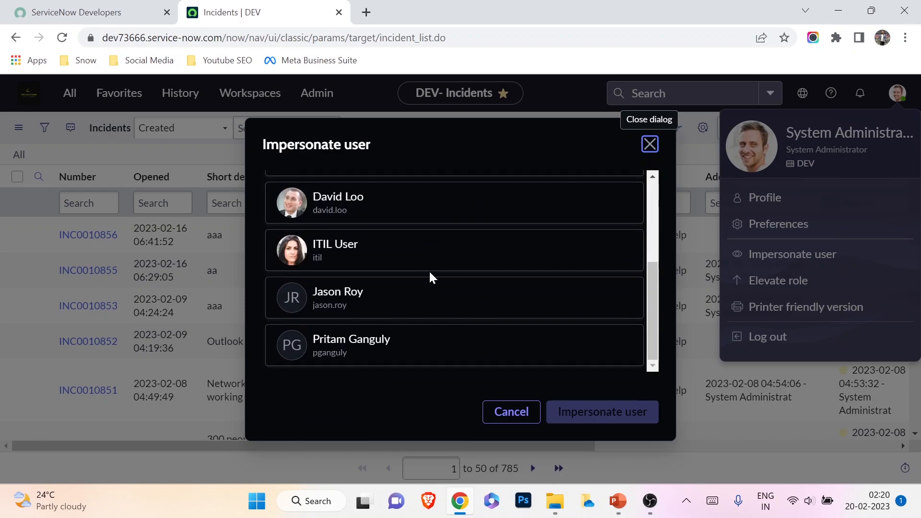
{"action": "left_click", "coordinate": [648, 144]}
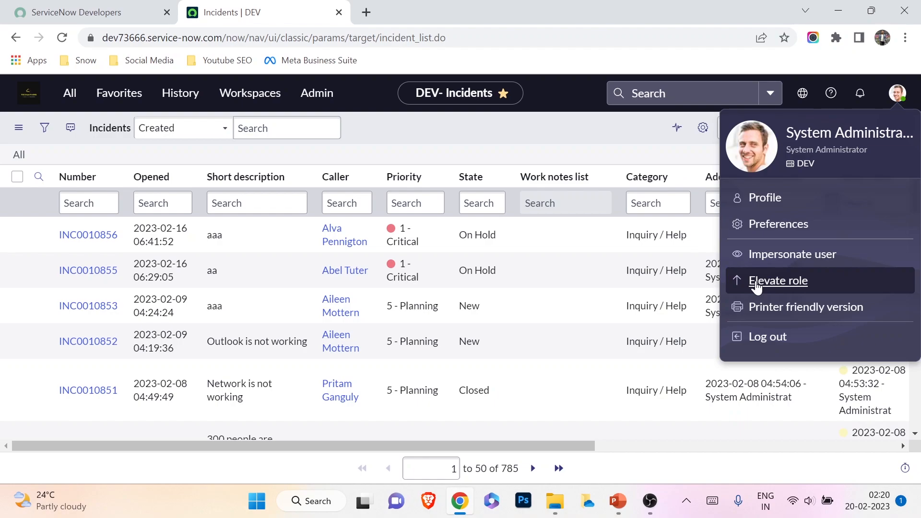
{"action": "left_click", "coordinate": [756, 286]}
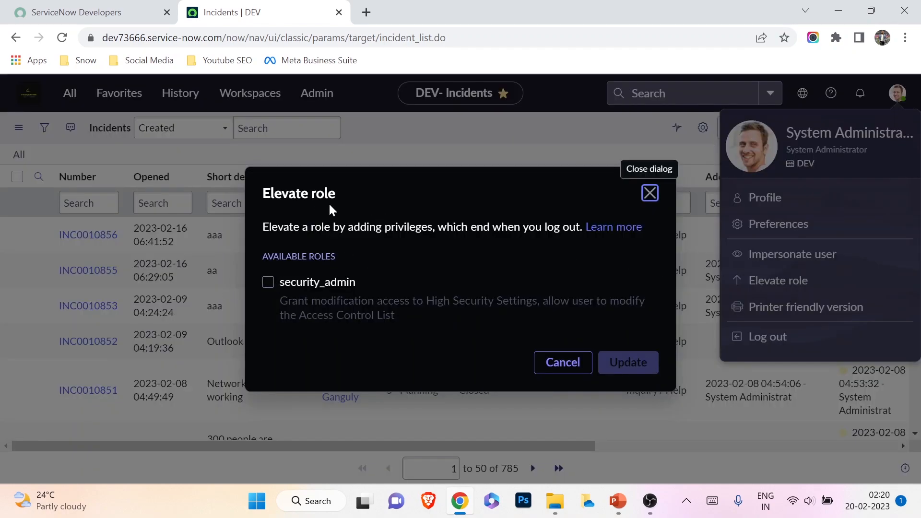
{"action": "left_click", "coordinate": [650, 192]}
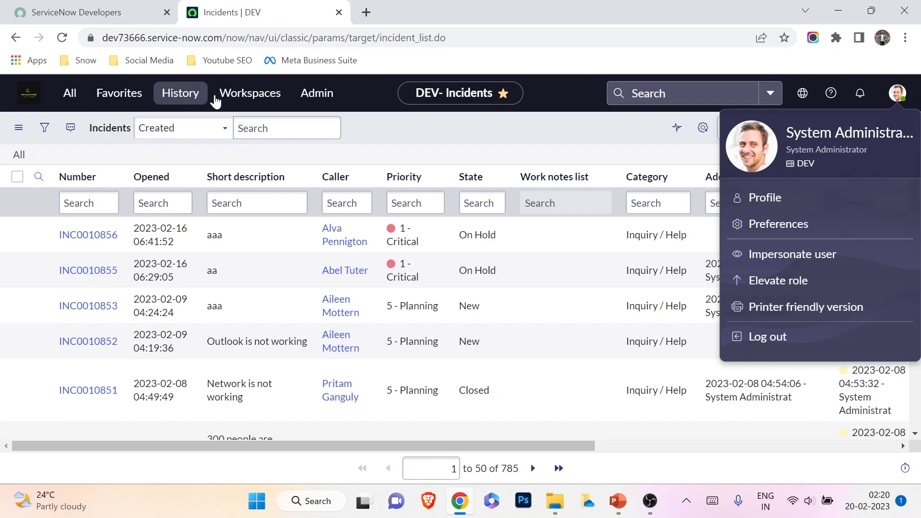
Step: Open the Service Operations Workspace home page to view it in the dark theme
{"action": "left_click", "coordinate": [224, 94]}
{"action": "left_click", "coordinate": [213, 164]}
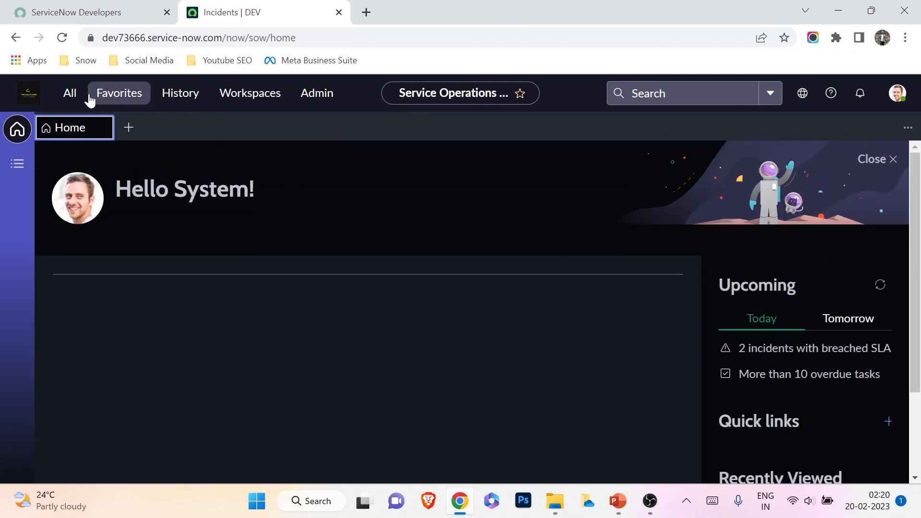
Step: Open the change request list with the navigator shortcut change_request.list
{"action": "left_click", "coordinate": [72, 94]}
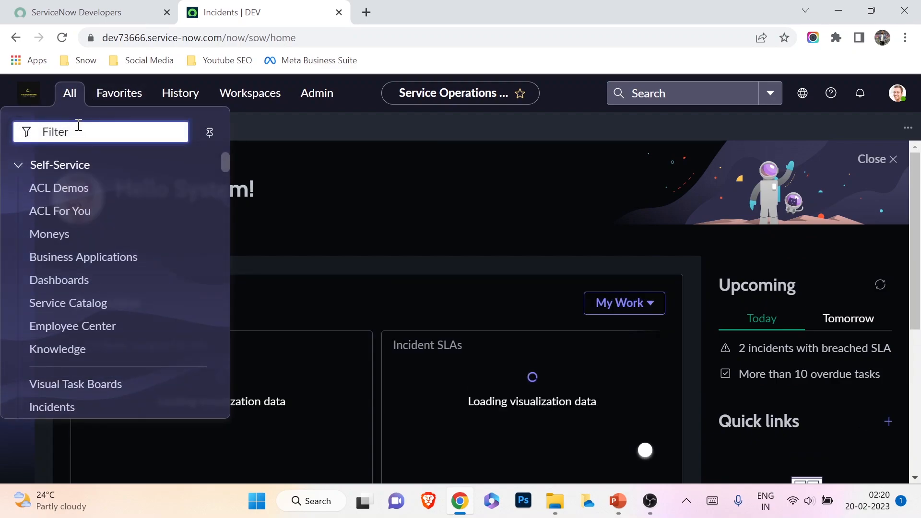
{"action": "type", "text": "change_request"}
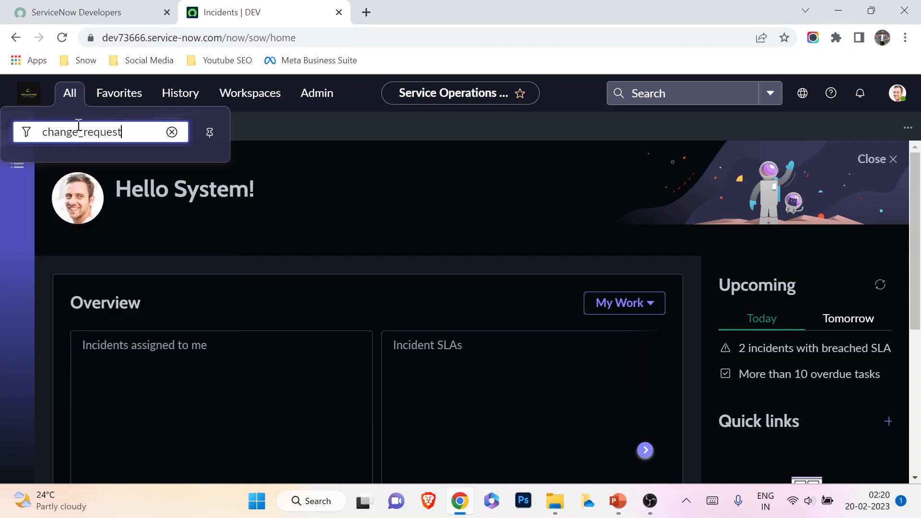
{"action": "type", "text": ".list"}
{"action": "key", "text": "Return"}
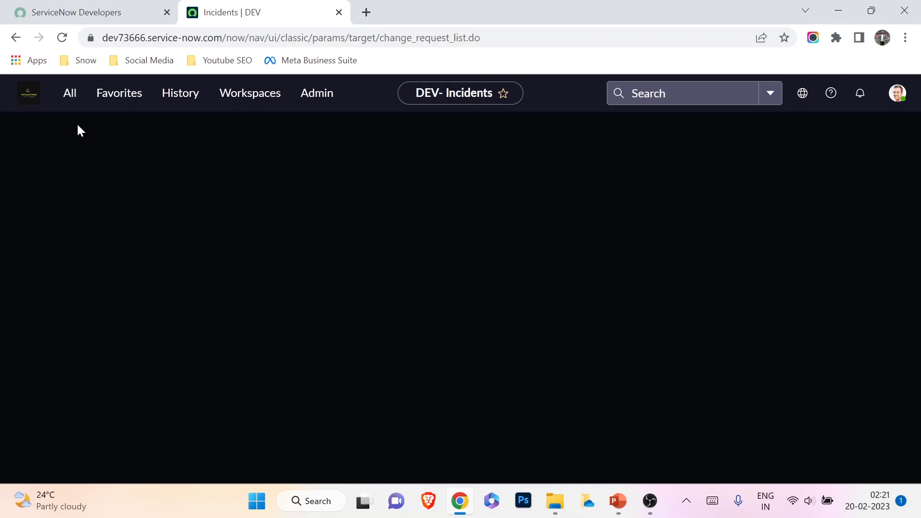